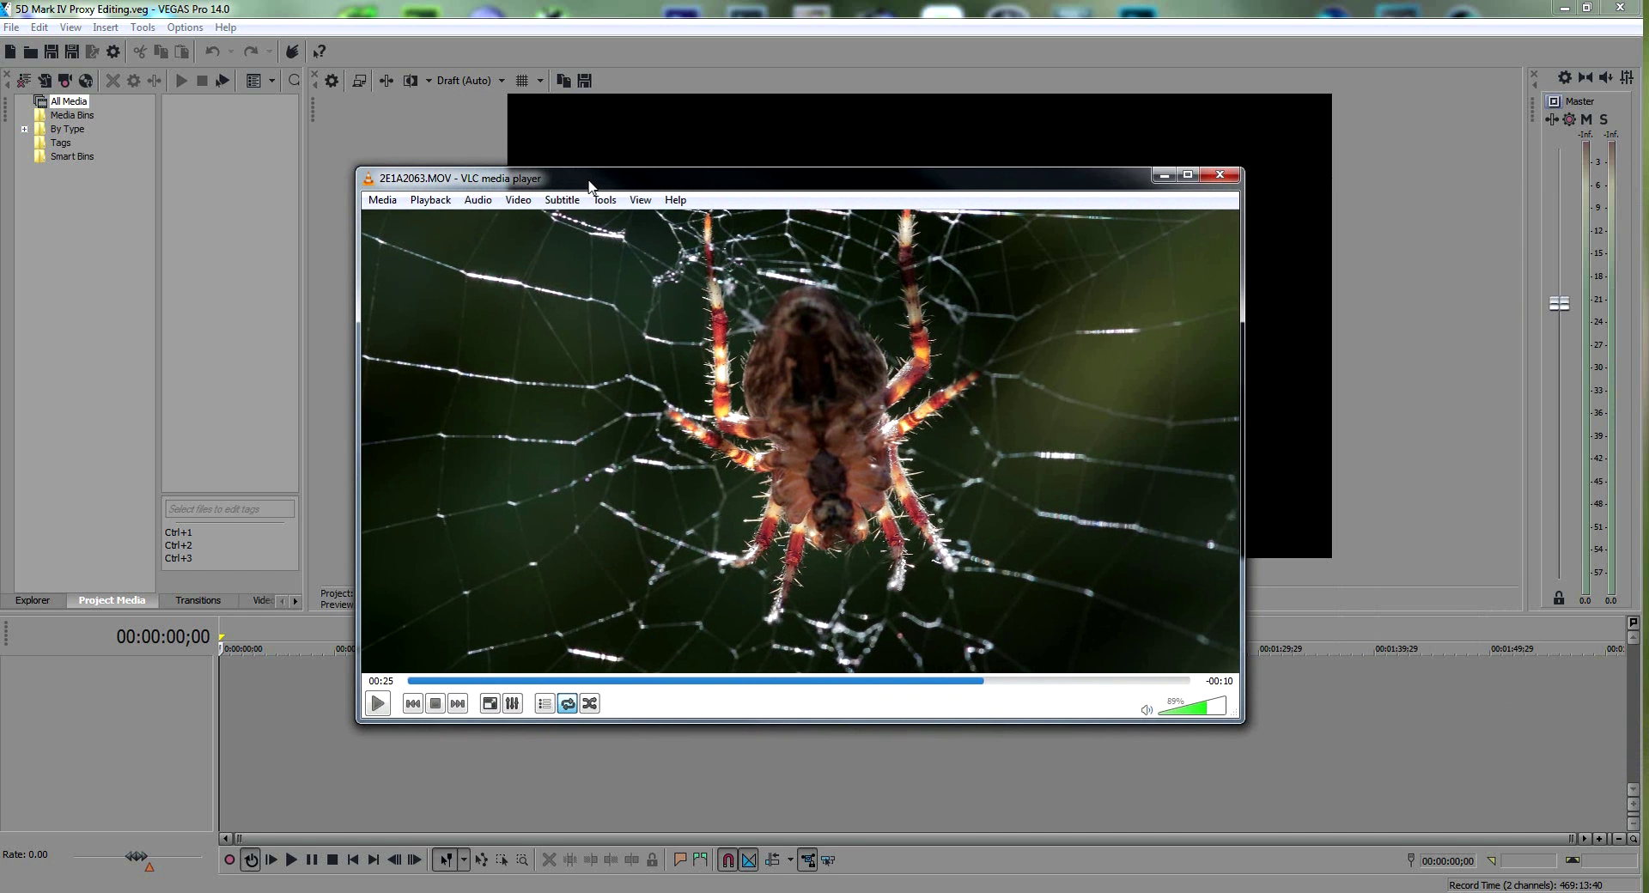
{"action": "left_click", "coordinate": [605, 200]}
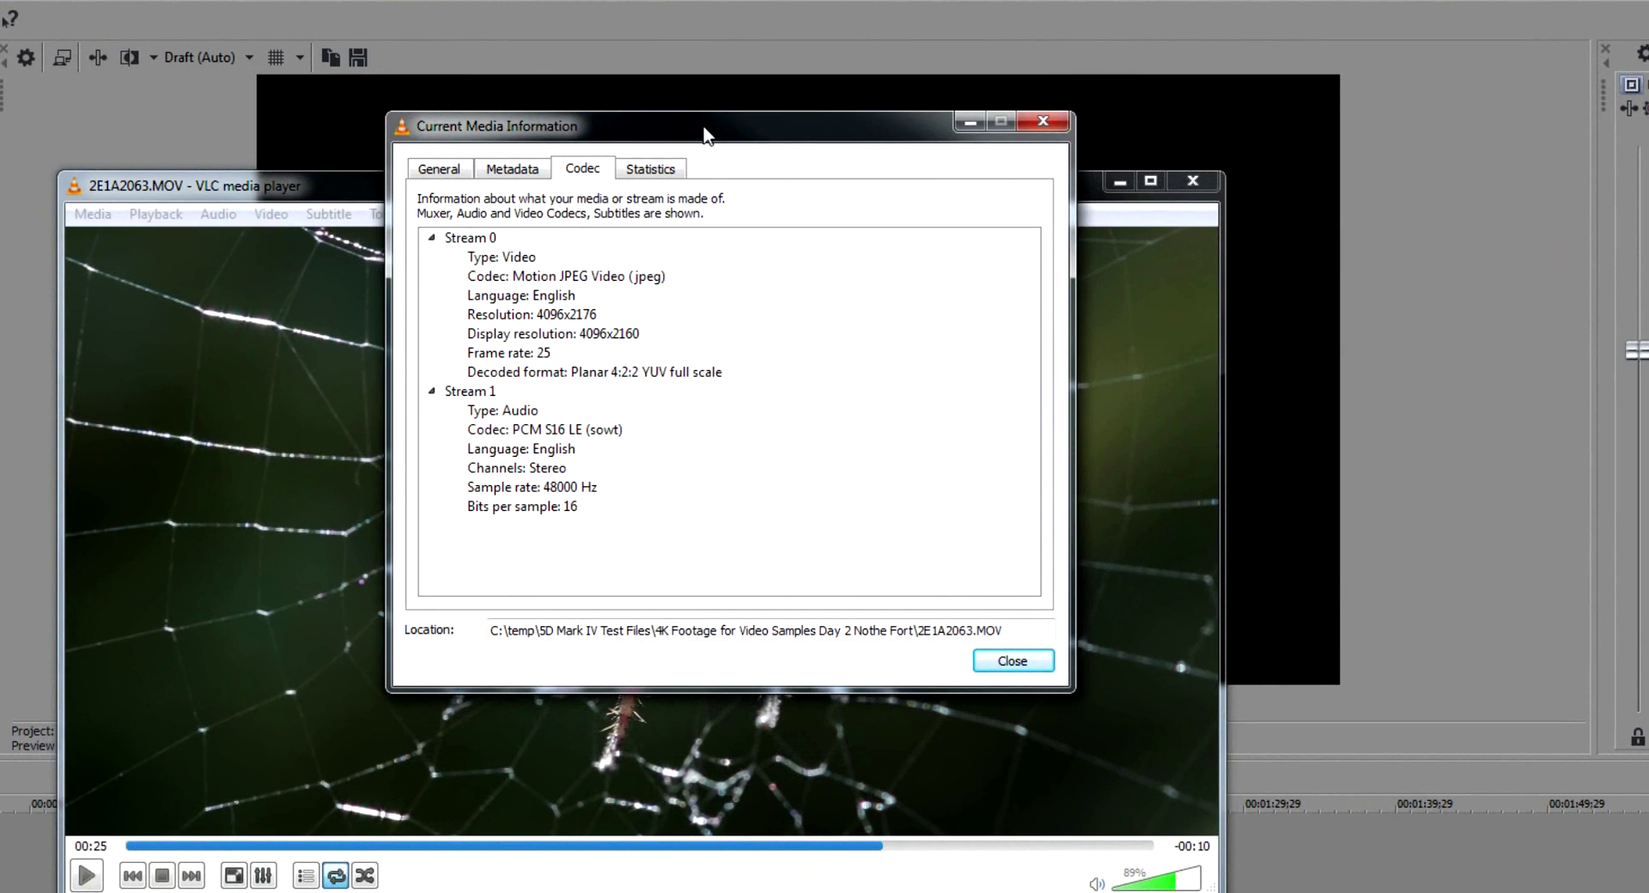
{"action": "left_click_drag", "start_coordinate": [704, 134], "coordinate": [723, 155]}
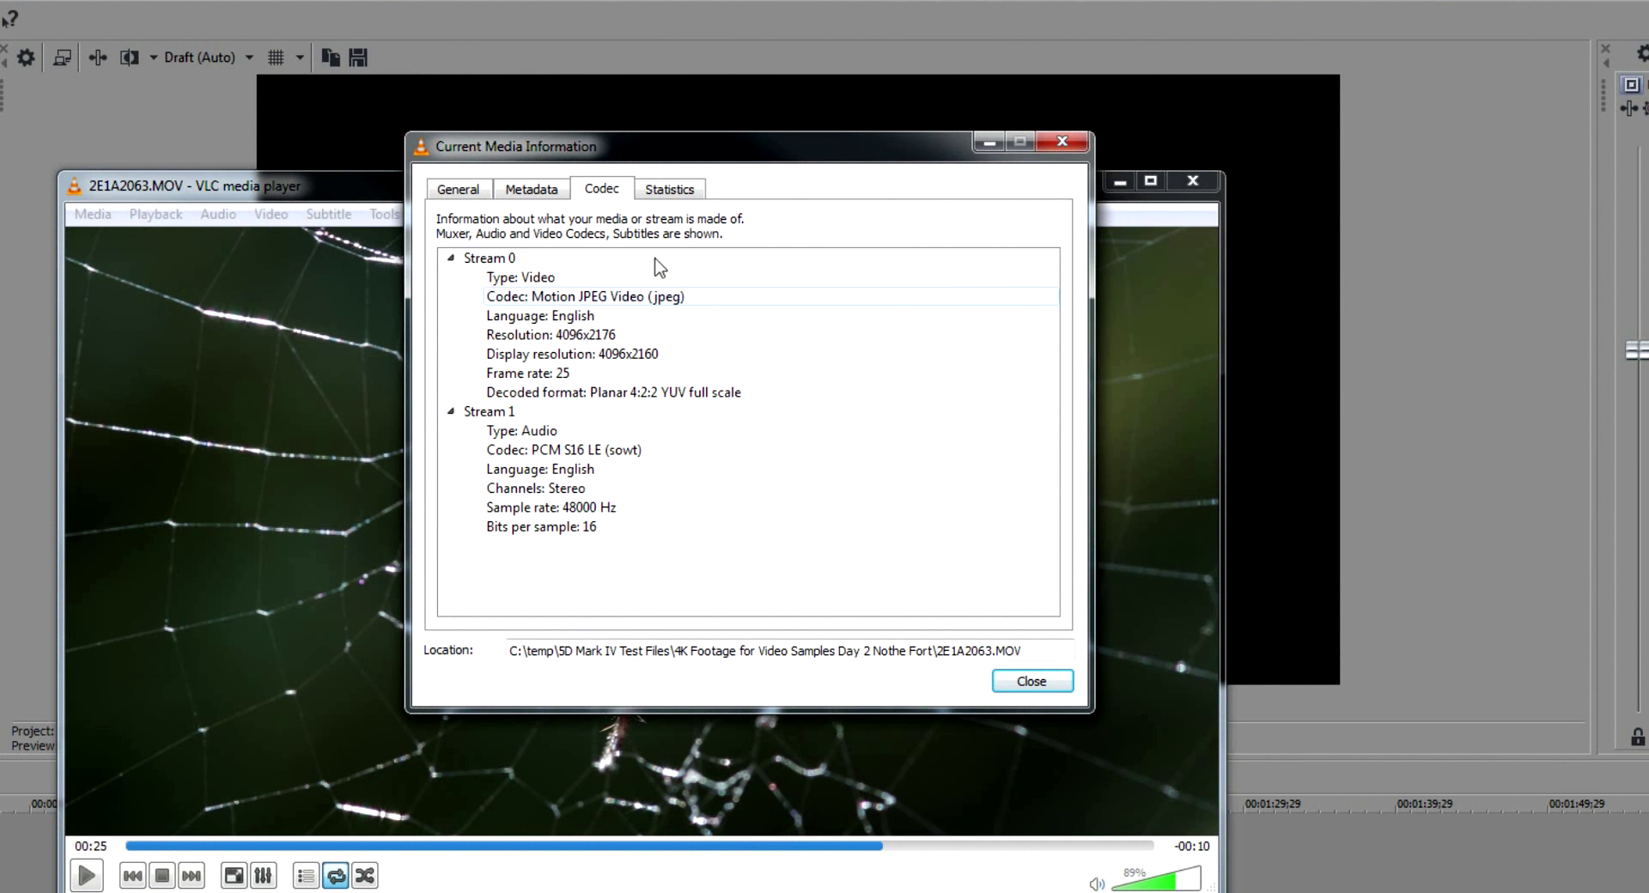
{"action": "left_click", "coordinate": [1062, 142]}
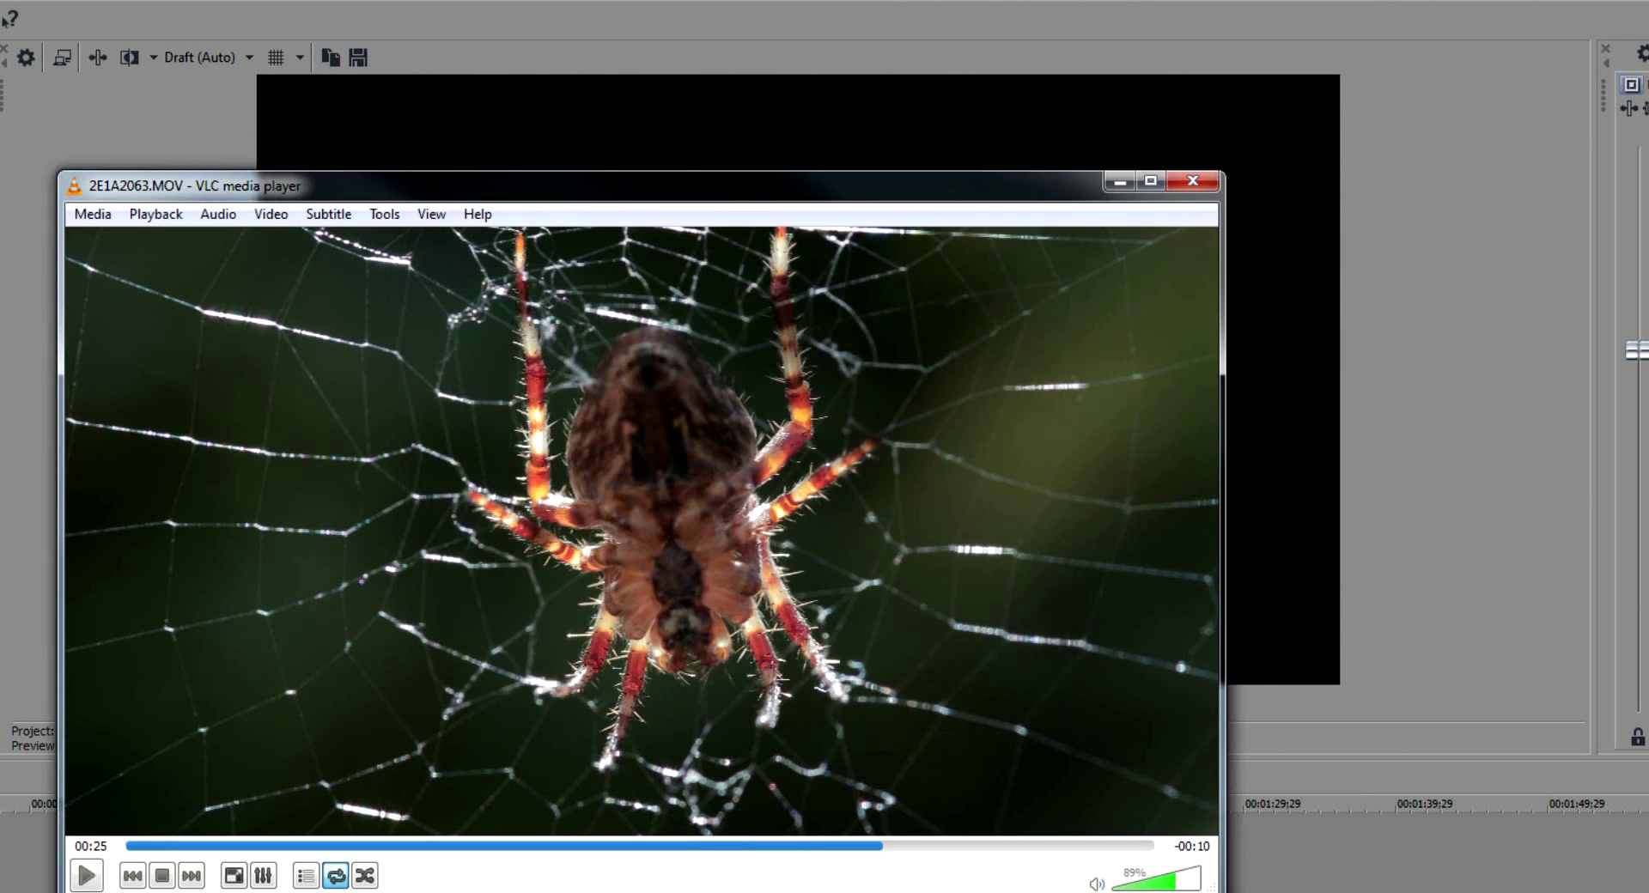
{"action": "key", "text": "alt+Tab"}
{"action": "left_click_drag", "start_coordinate": [883, 266], "coordinate": [297, 204]}
{"action": "mouse_move", "coordinate": [907, 343]}
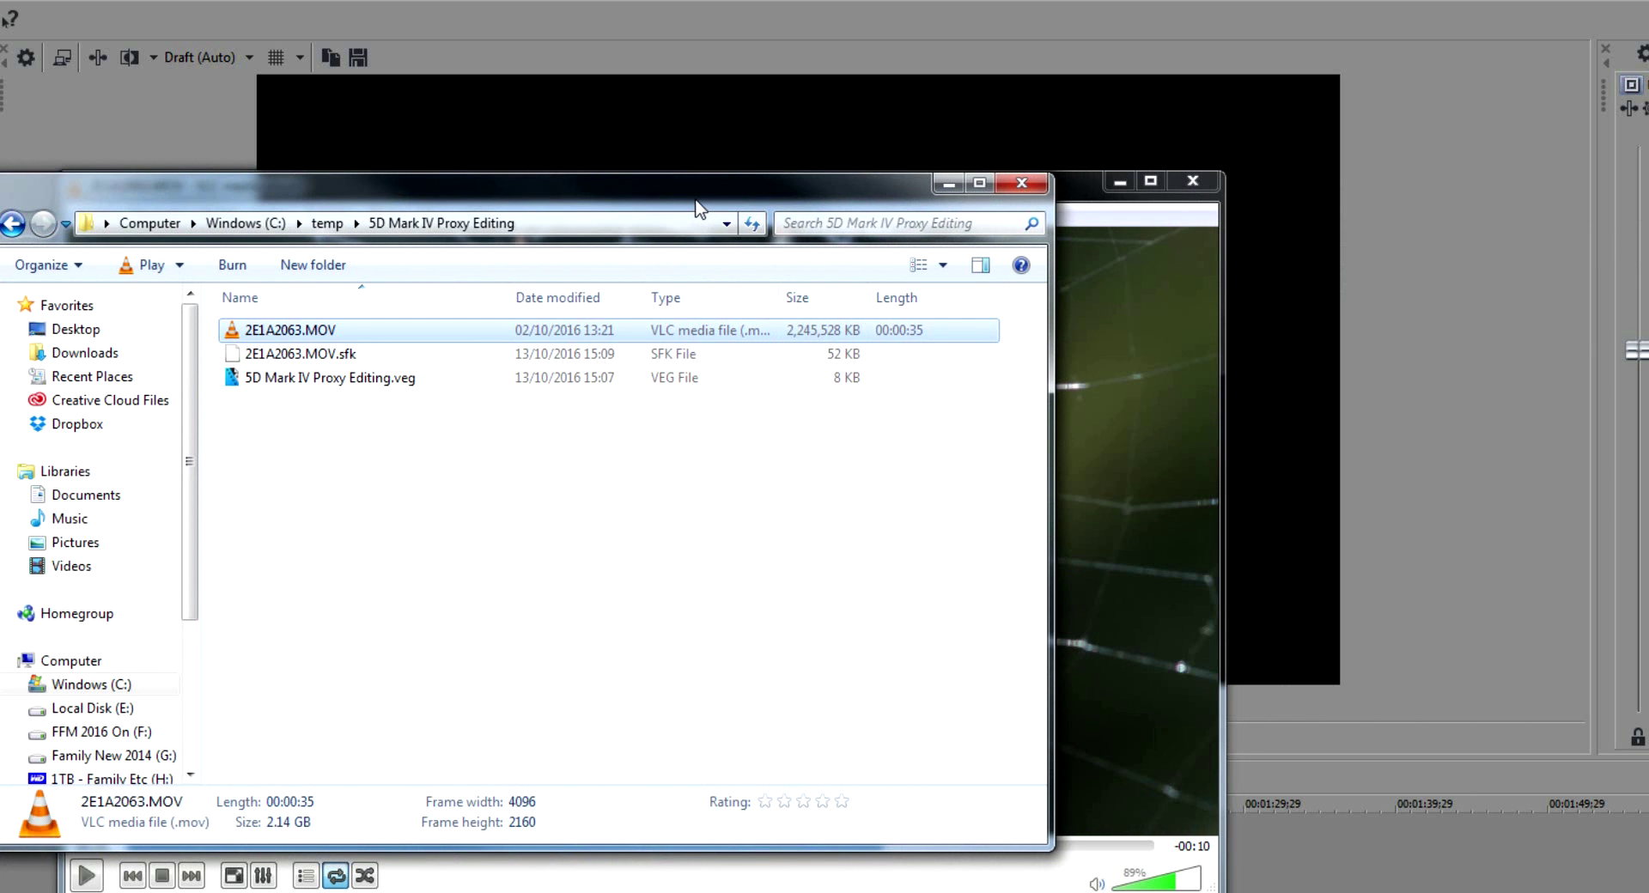
{"action": "left_click", "coordinate": [948, 183]}
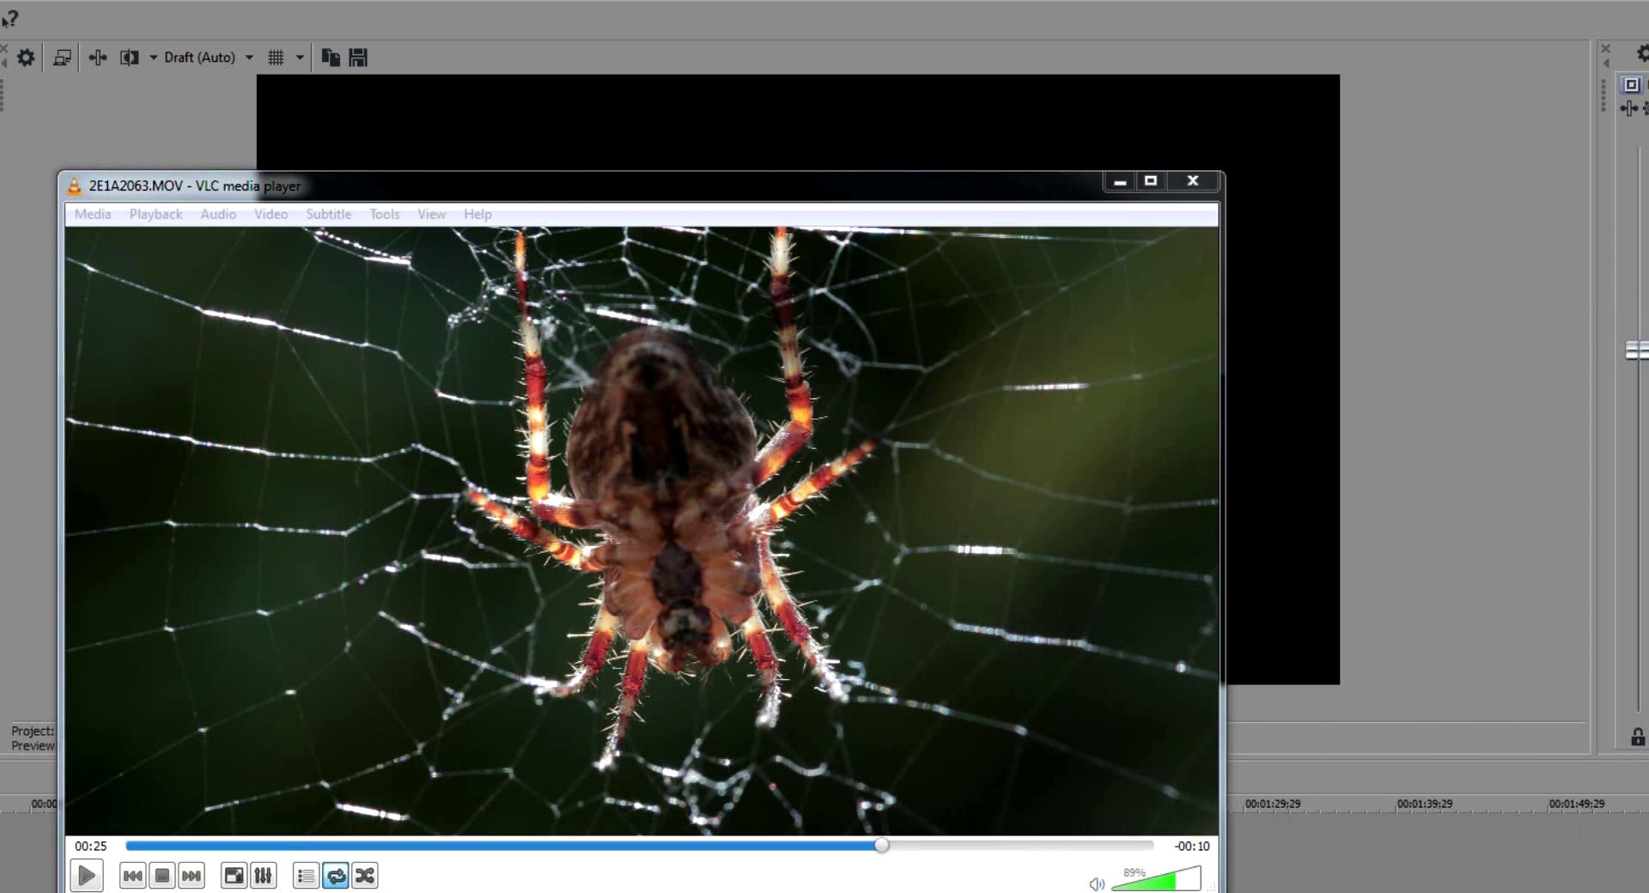
Step: Play the spider clip in VLC from the start, pause it, and quit VLC
{"action": "left_click", "coordinate": [131, 846]}
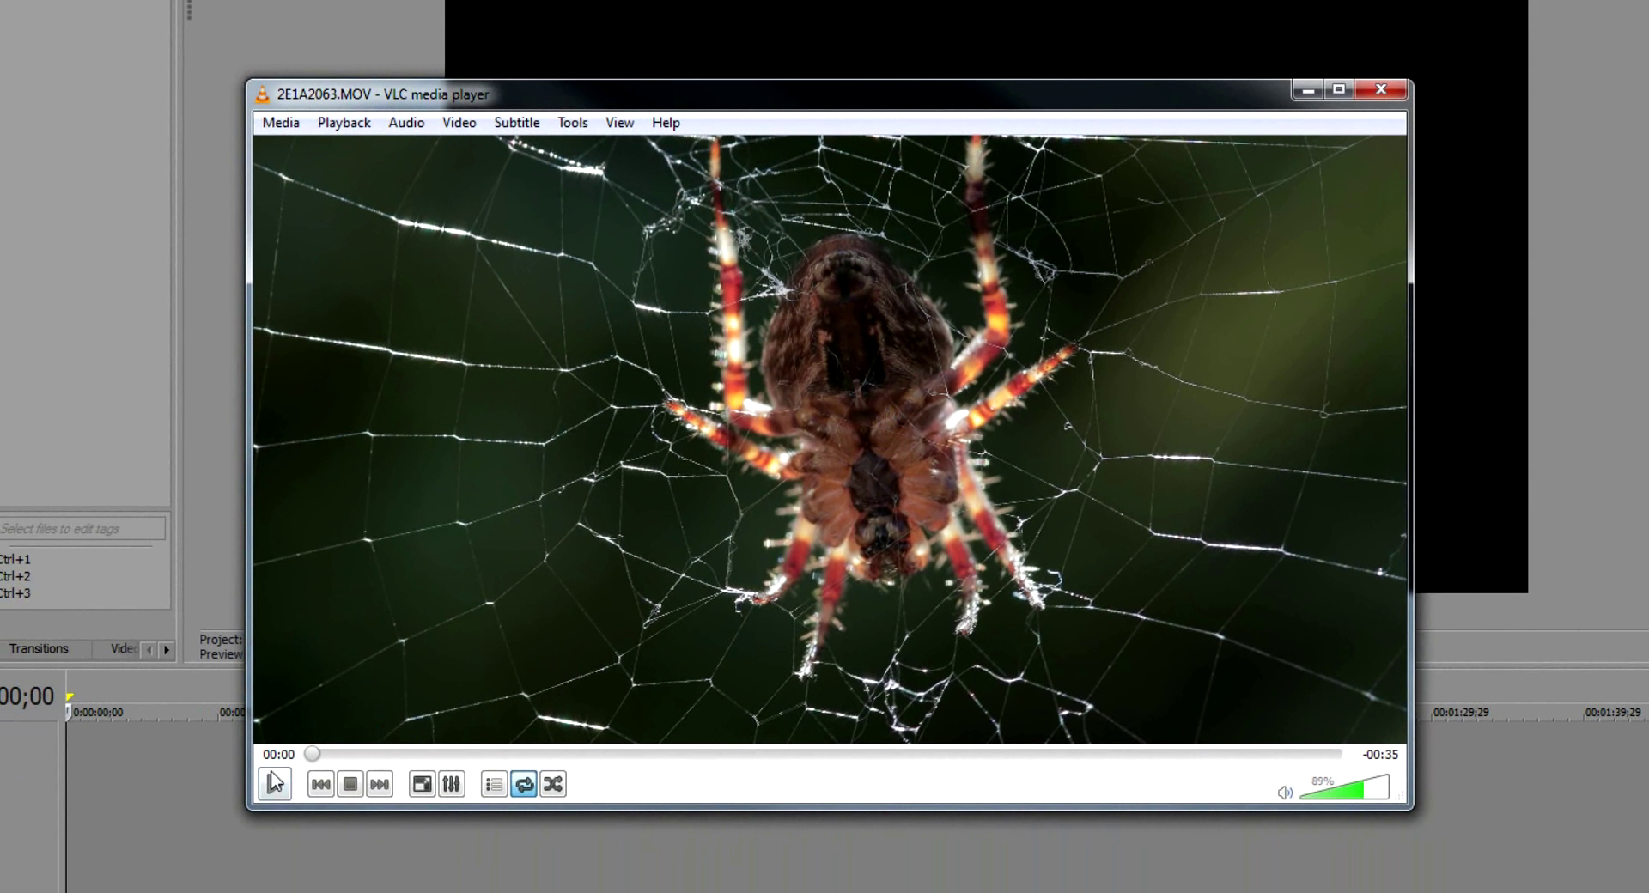
{"action": "key", "text": "space"}
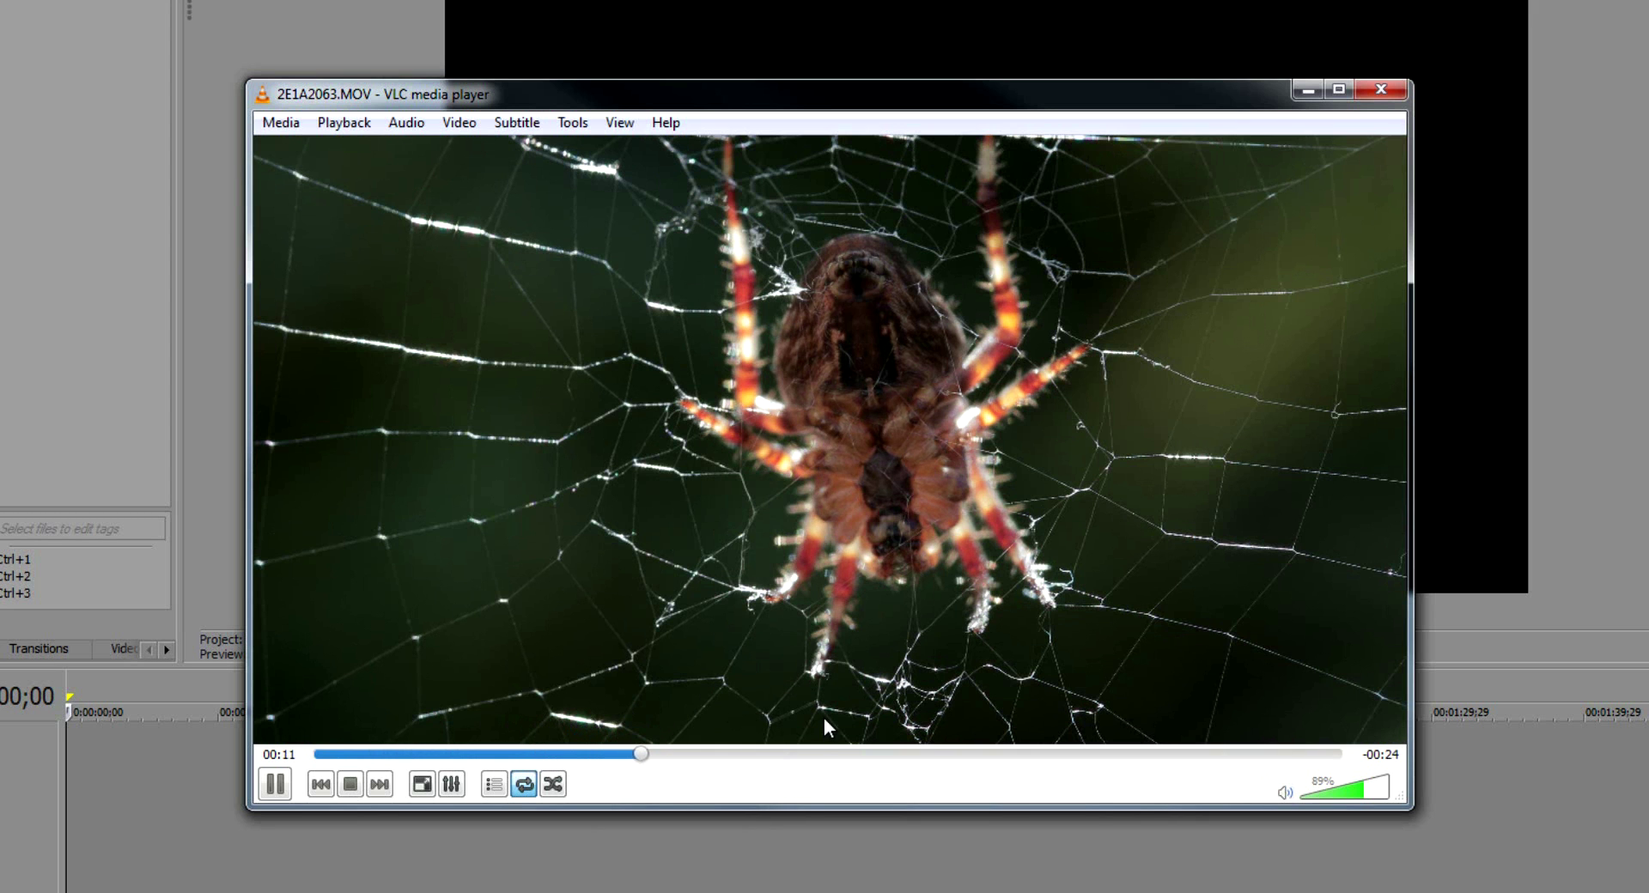
{"action": "left_click", "coordinate": [275, 784]}
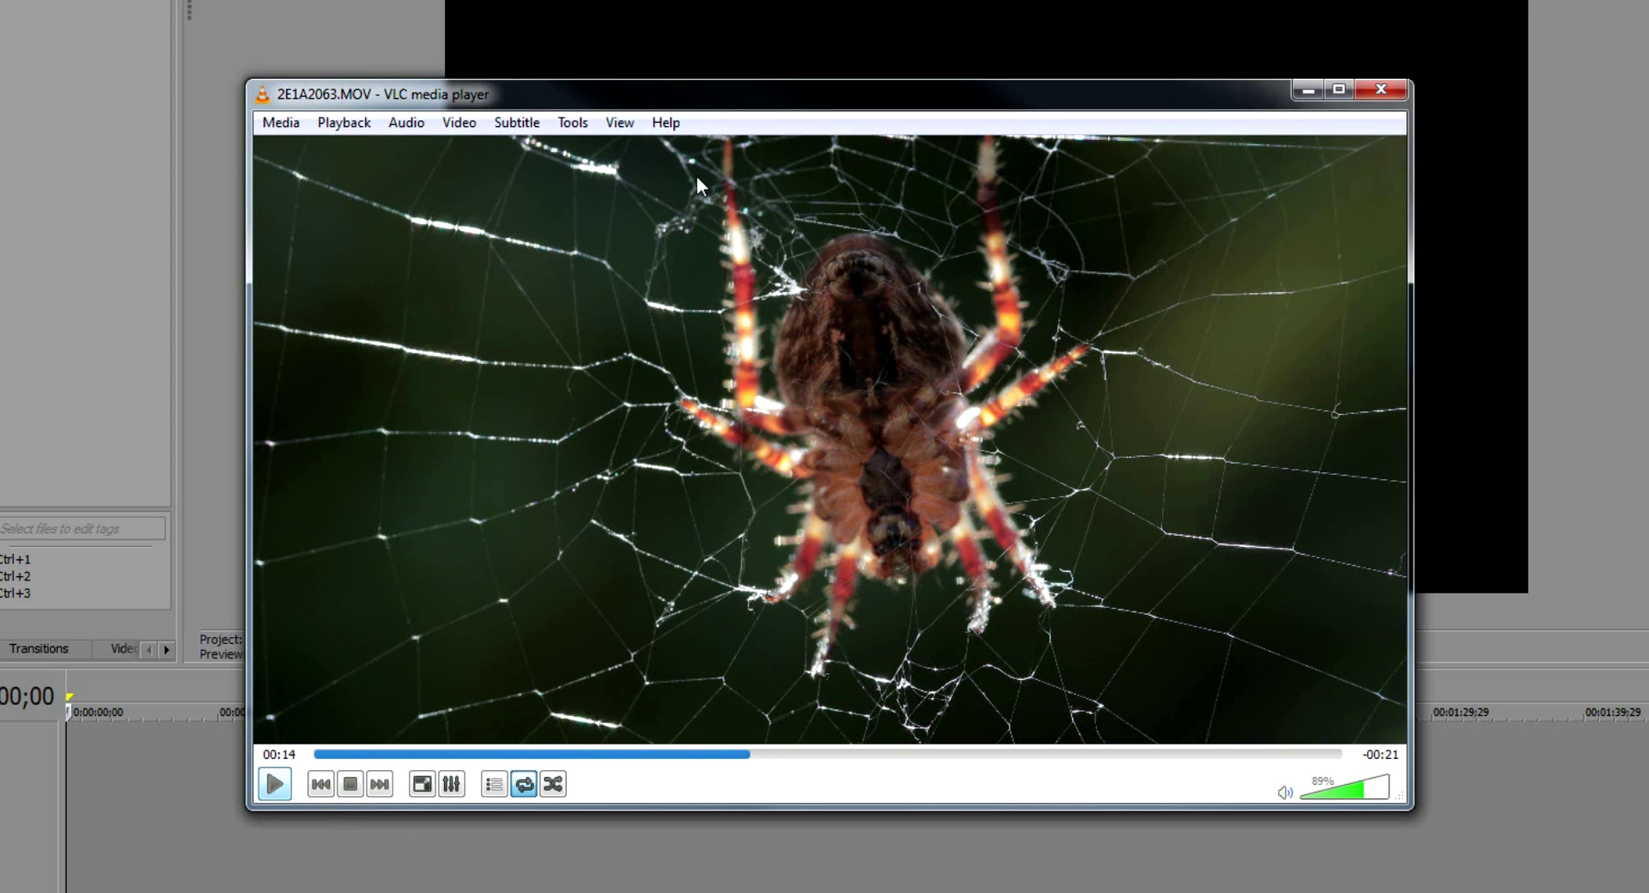
{"action": "key", "text": "ctrl+q"}
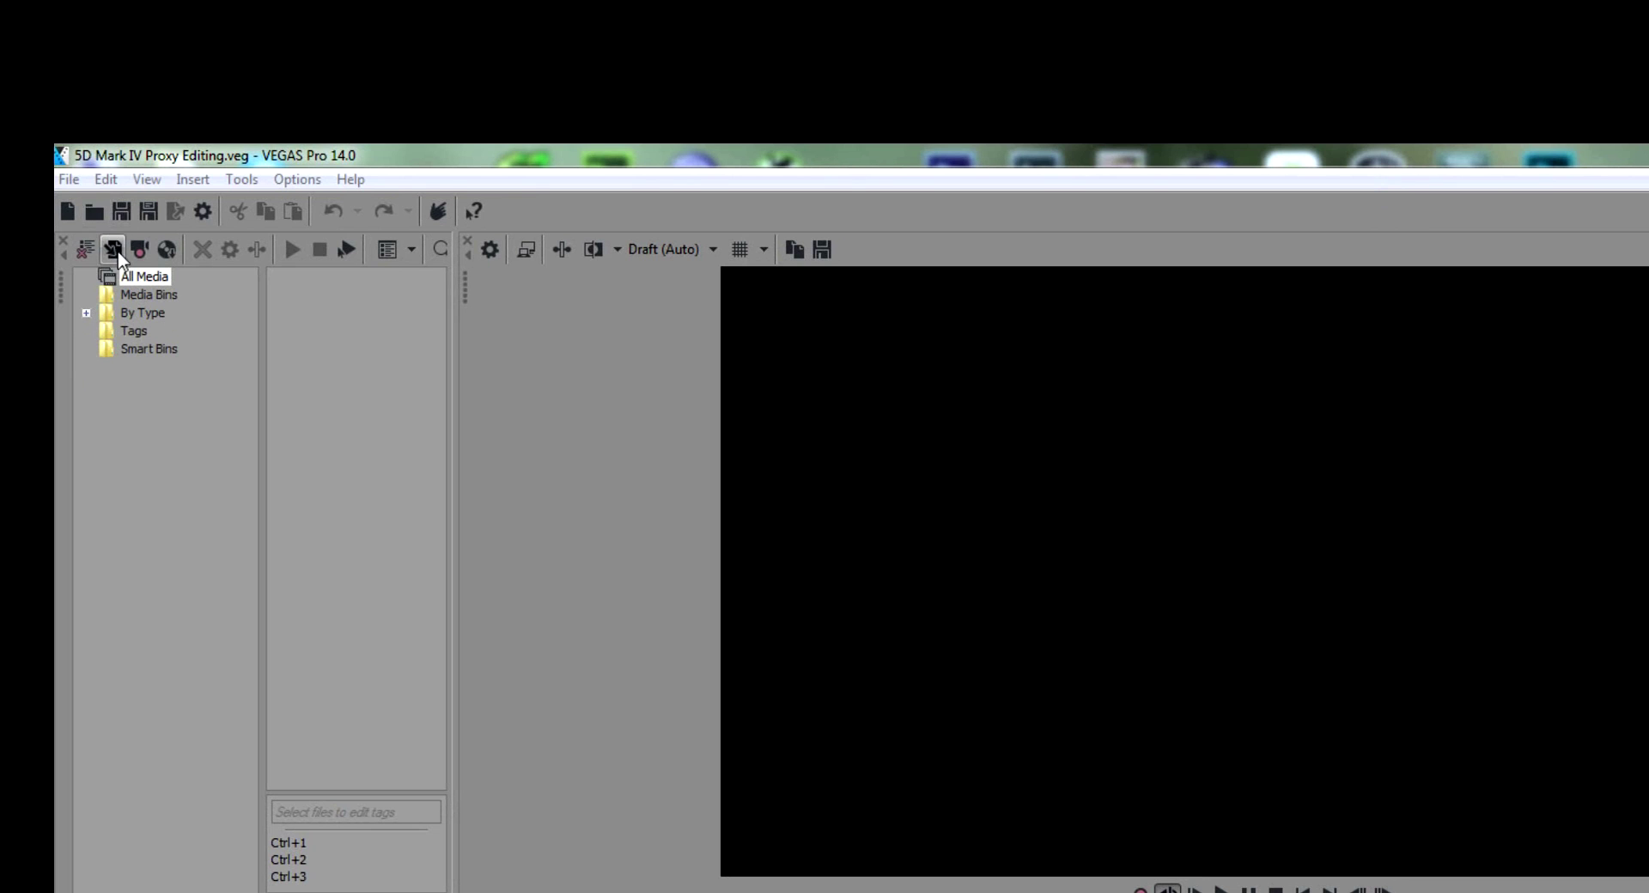
Step: Import 2E1A2063.MOV onto the timeline start and match project settings to 4096x2160, 25p
{"action": "left_click", "coordinate": [112, 250]}
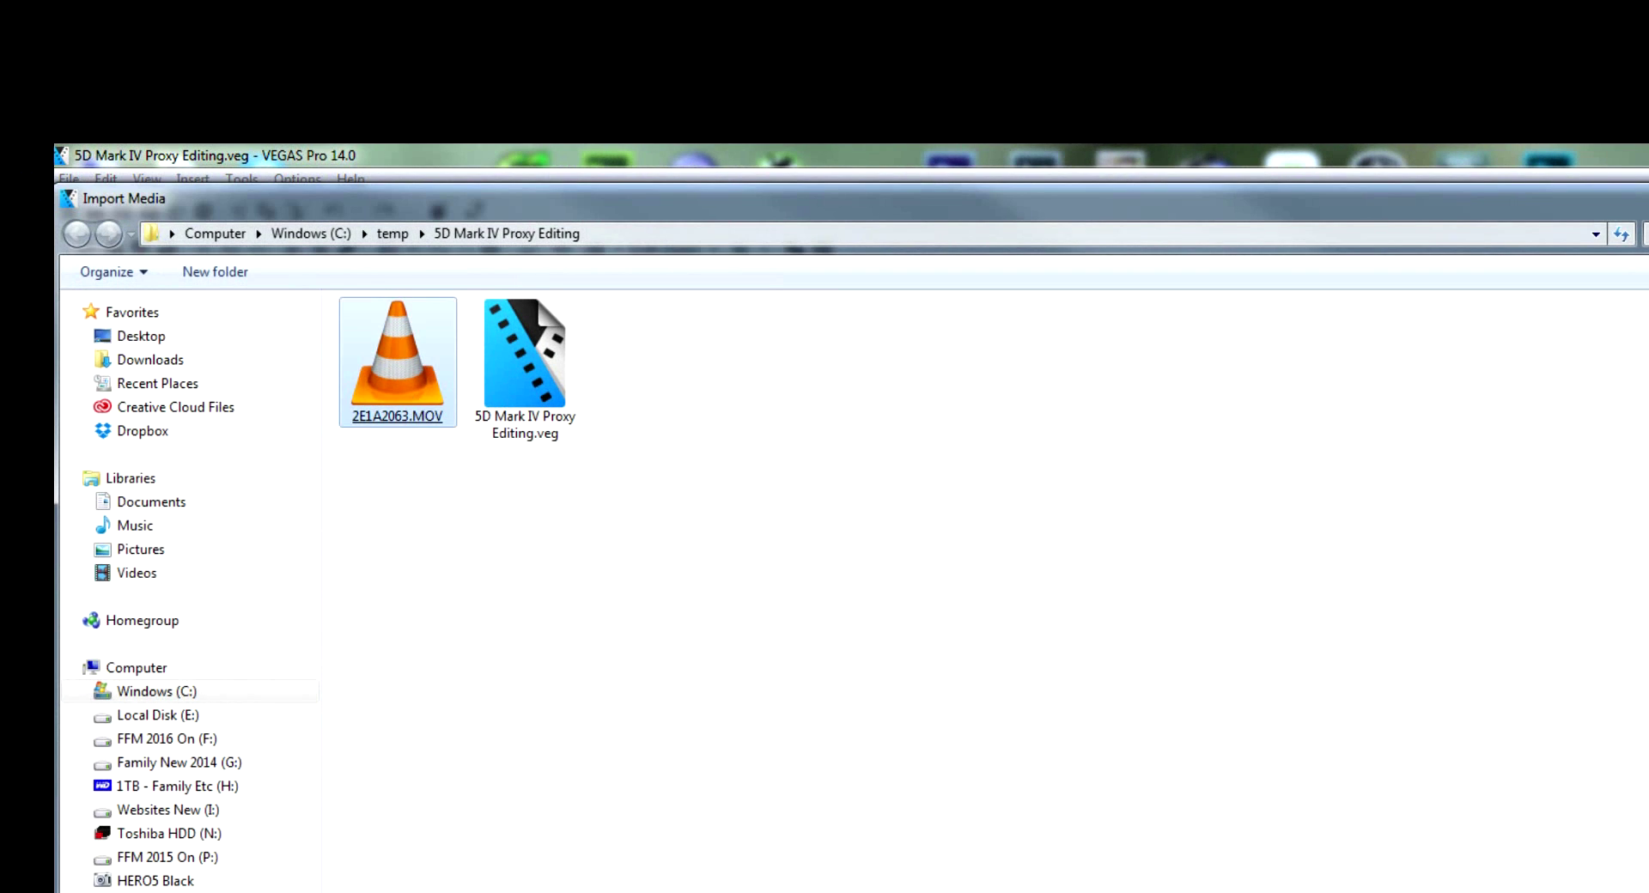
{"action": "double_click", "coordinate": [398, 361]}
{"action": "left_click_drag", "start_coordinate": [273, 225], "coordinate": [221, 717]}
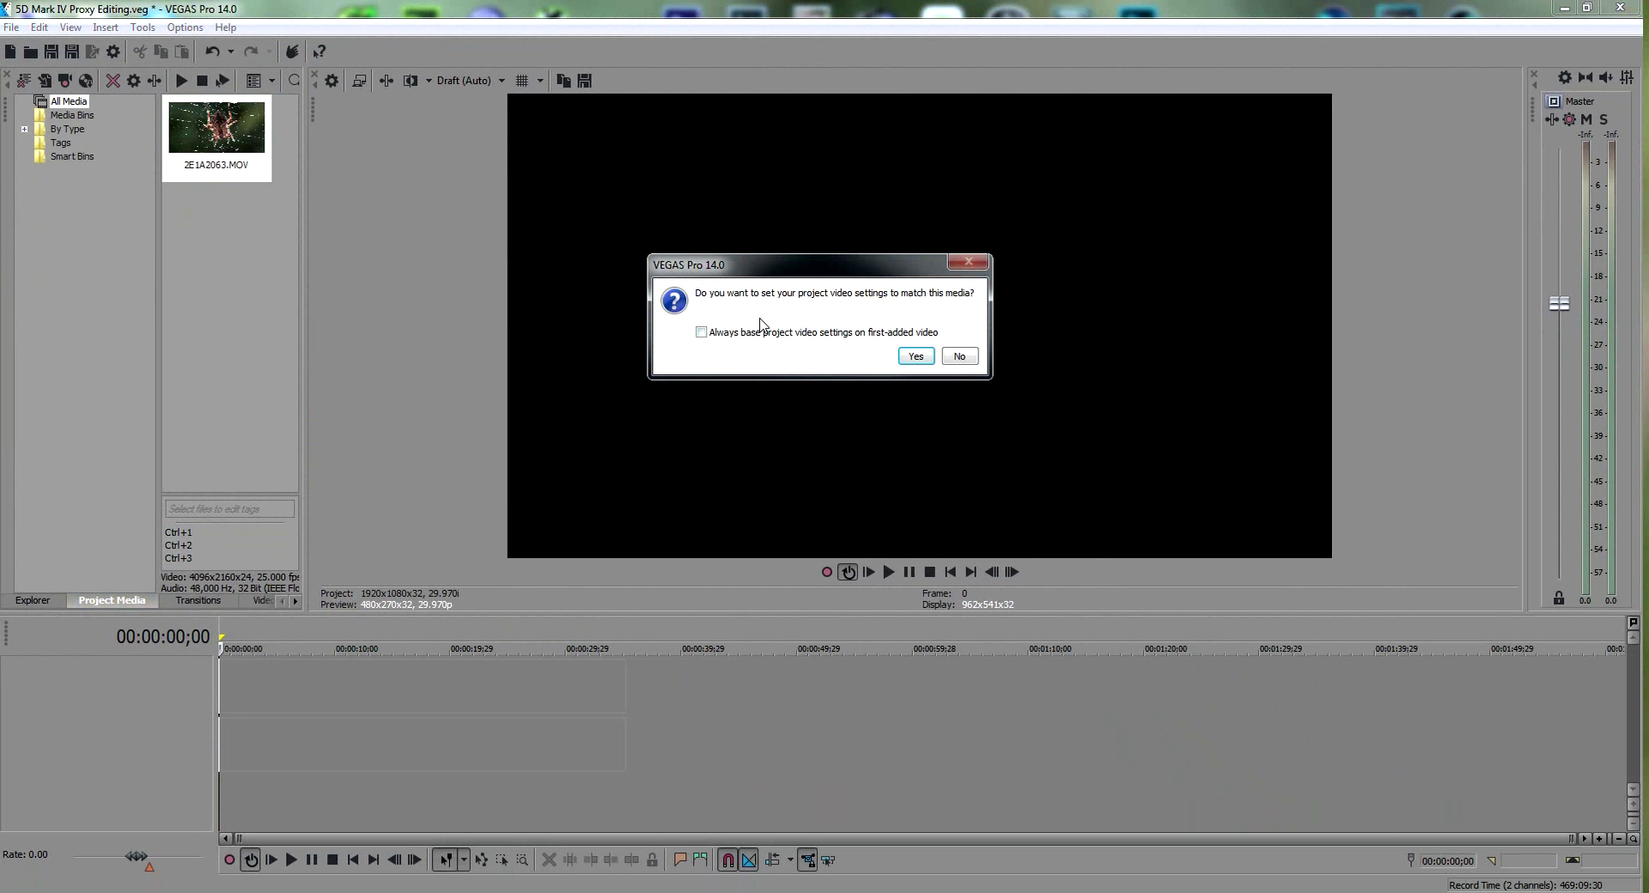
{"action": "left_click", "coordinate": [915, 355]}
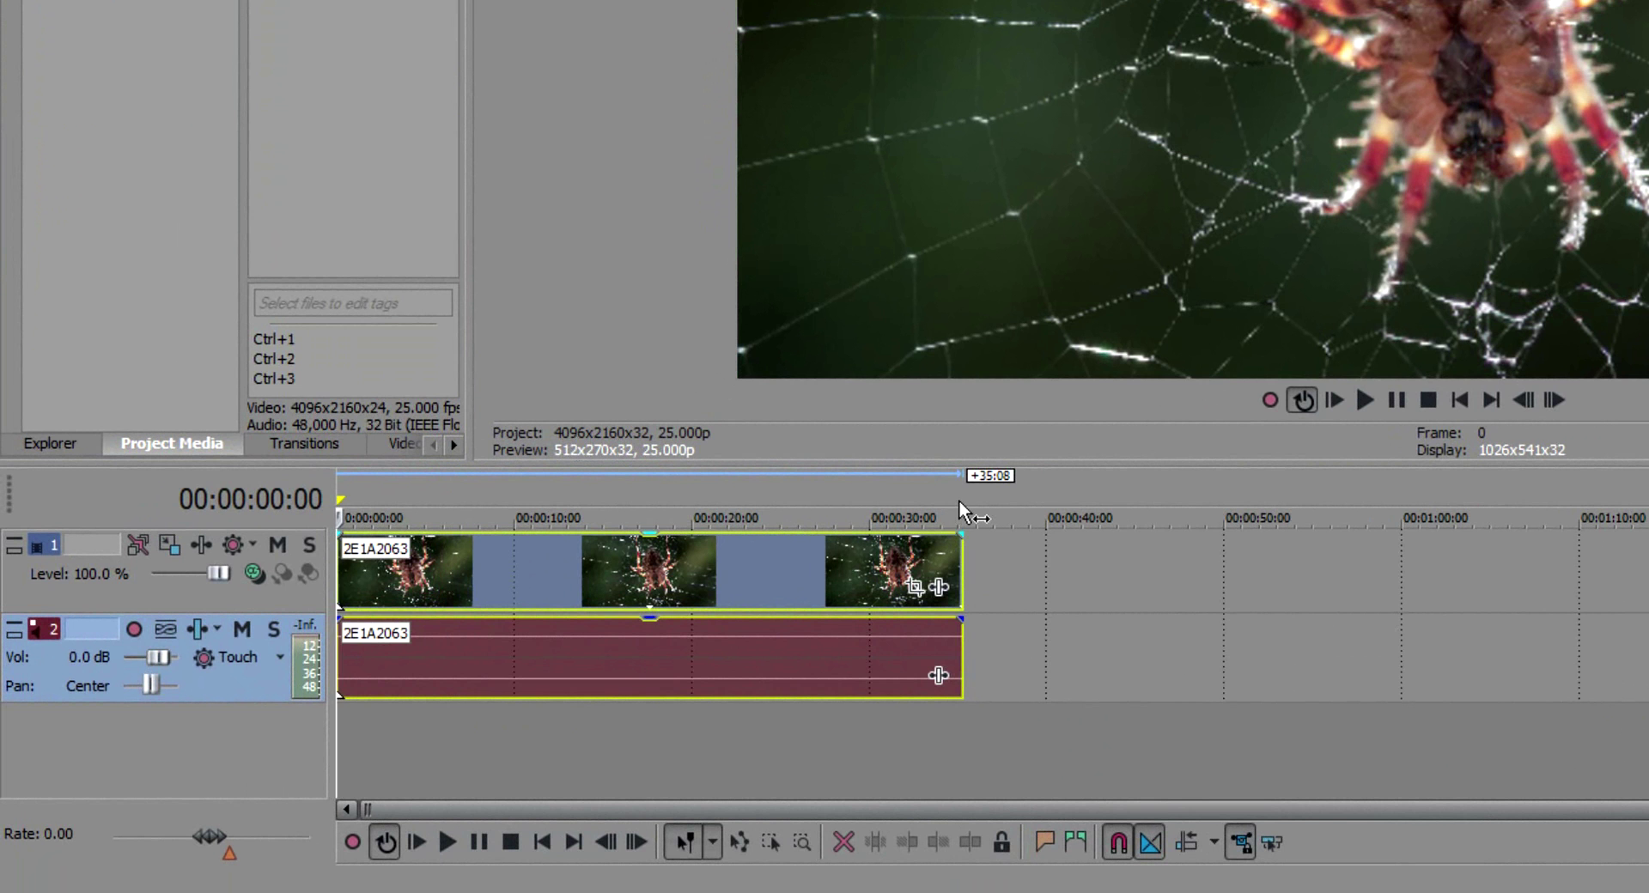
Step: Loop the whole 35-second clip and play it at Best (Full) preview quality
{"action": "left_click_drag", "start_coordinate": [948, 503], "coordinate": [190, 504]}
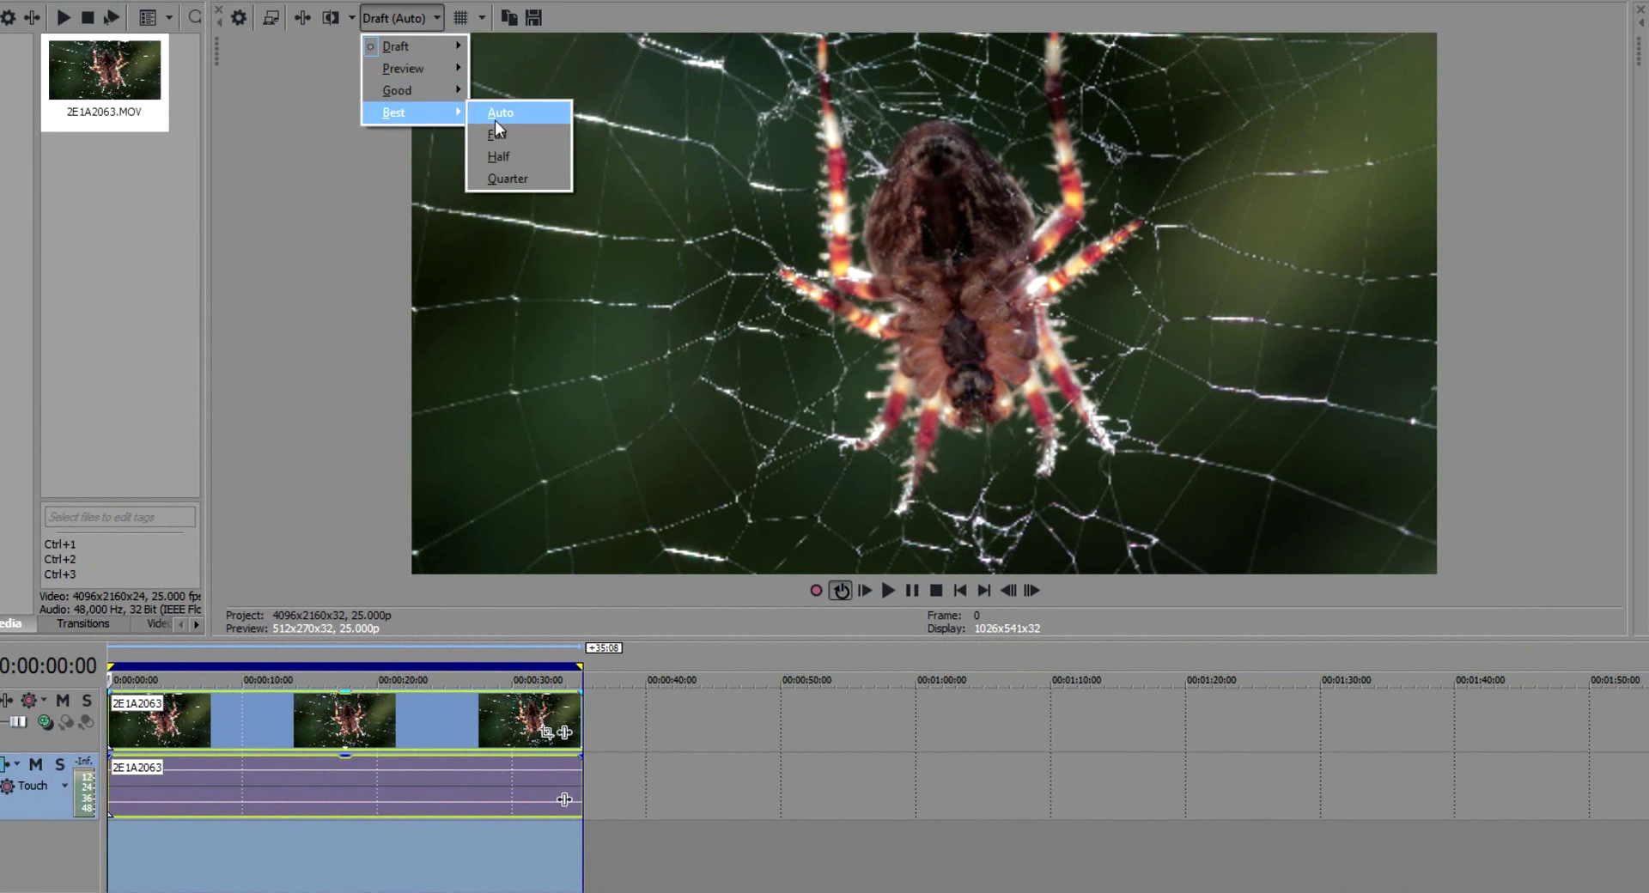
{"action": "left_click", "coordinate": [497, 134]}
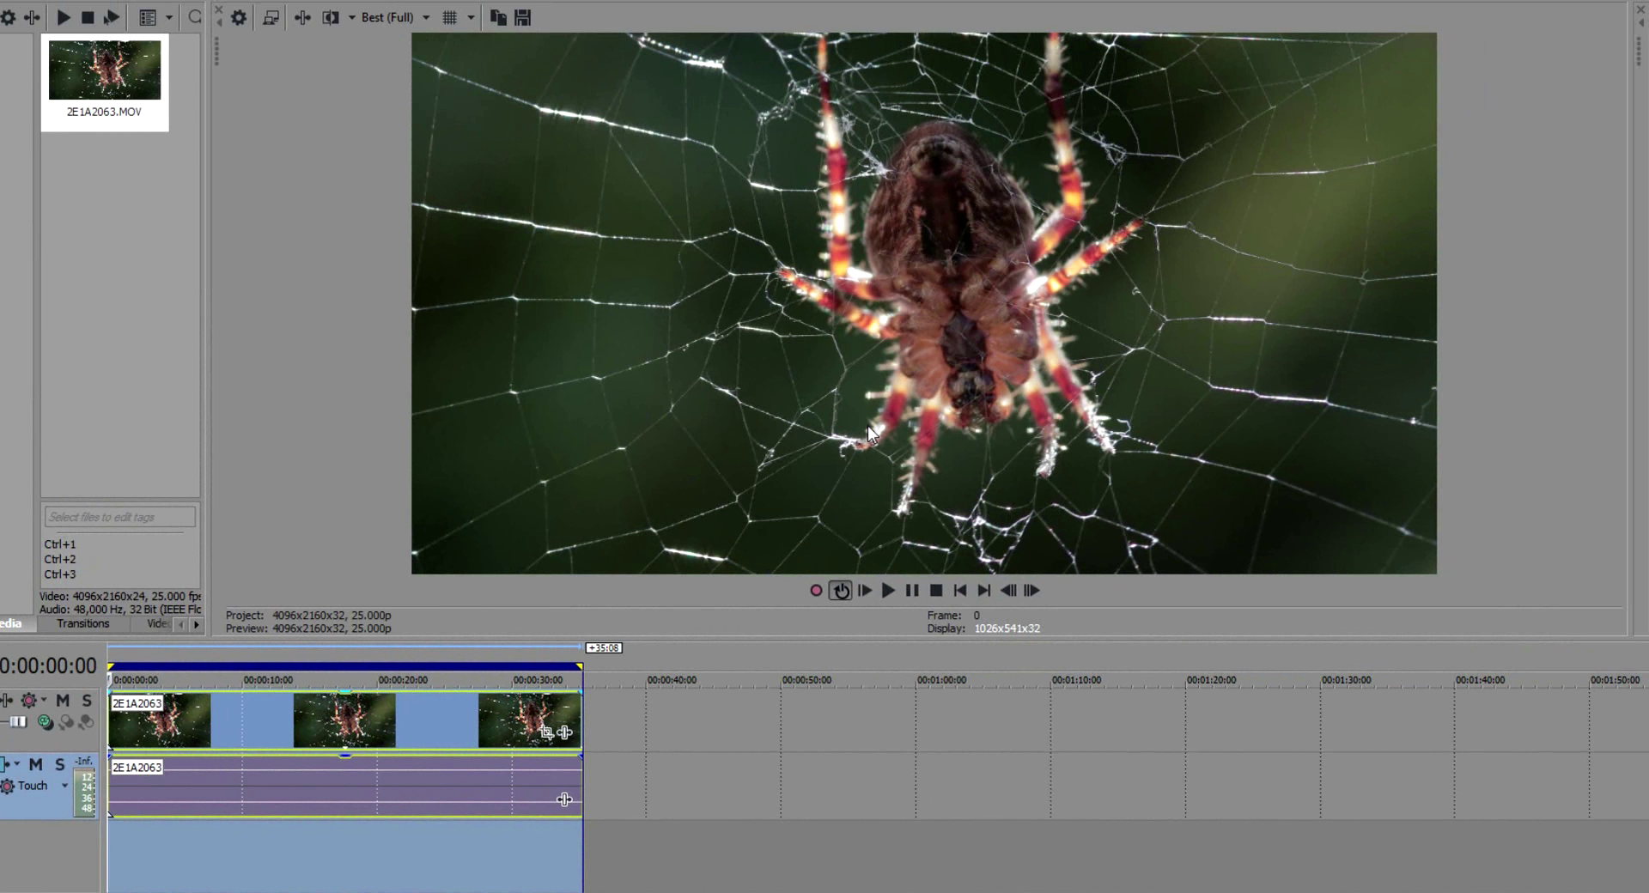
{"action": "left_click", "coordinate": [138, 658]}
{"action": "key", "text": "space"}
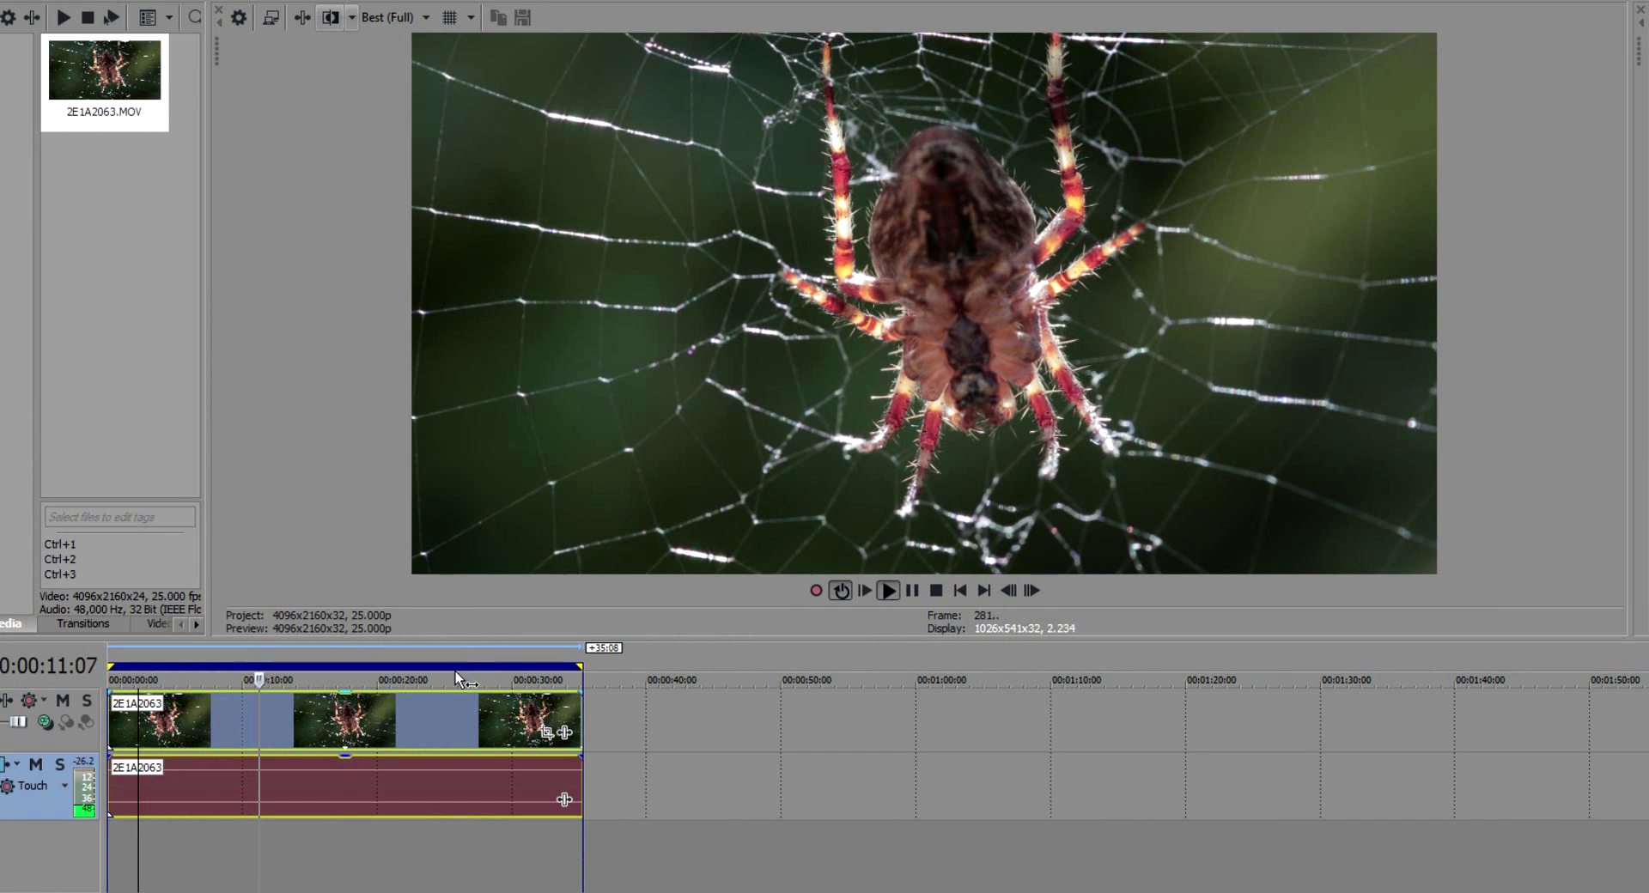
Step: Switch preview quality to Draft (Auto), replay from about 3 seconds, then stop
{"action": "left_click", "coordinate": [388, 19]}
{"action": "mouse_move", "coordinate": [409, 47]}
{"action": "left_click", "coordinate": [526, 50]}
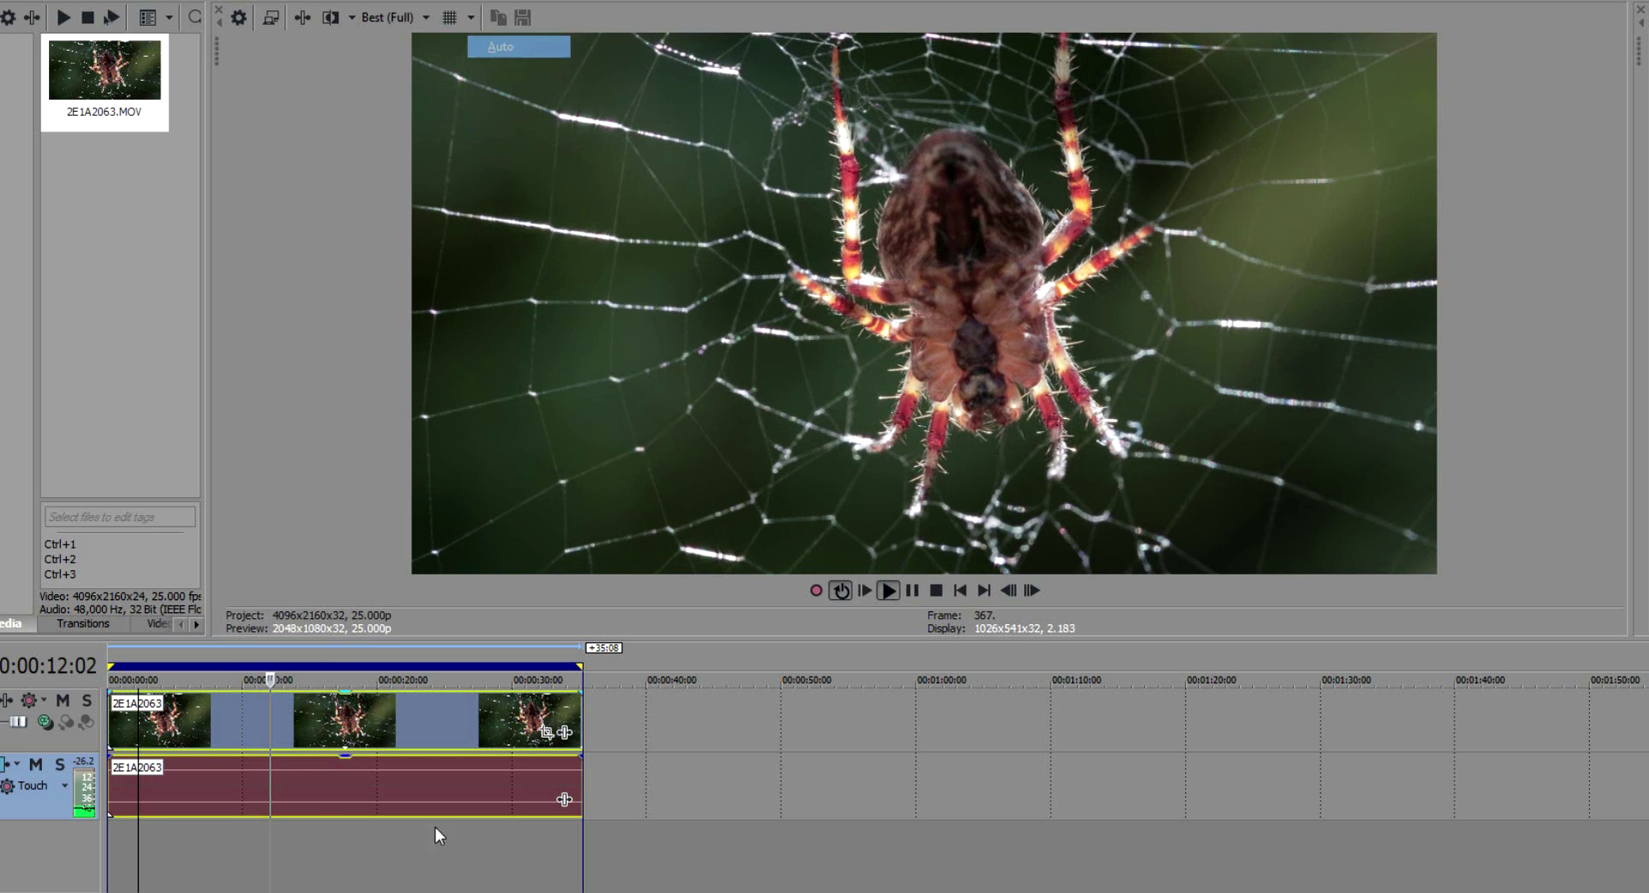
{"action": "left_click", "coordinate": [141, 648]}
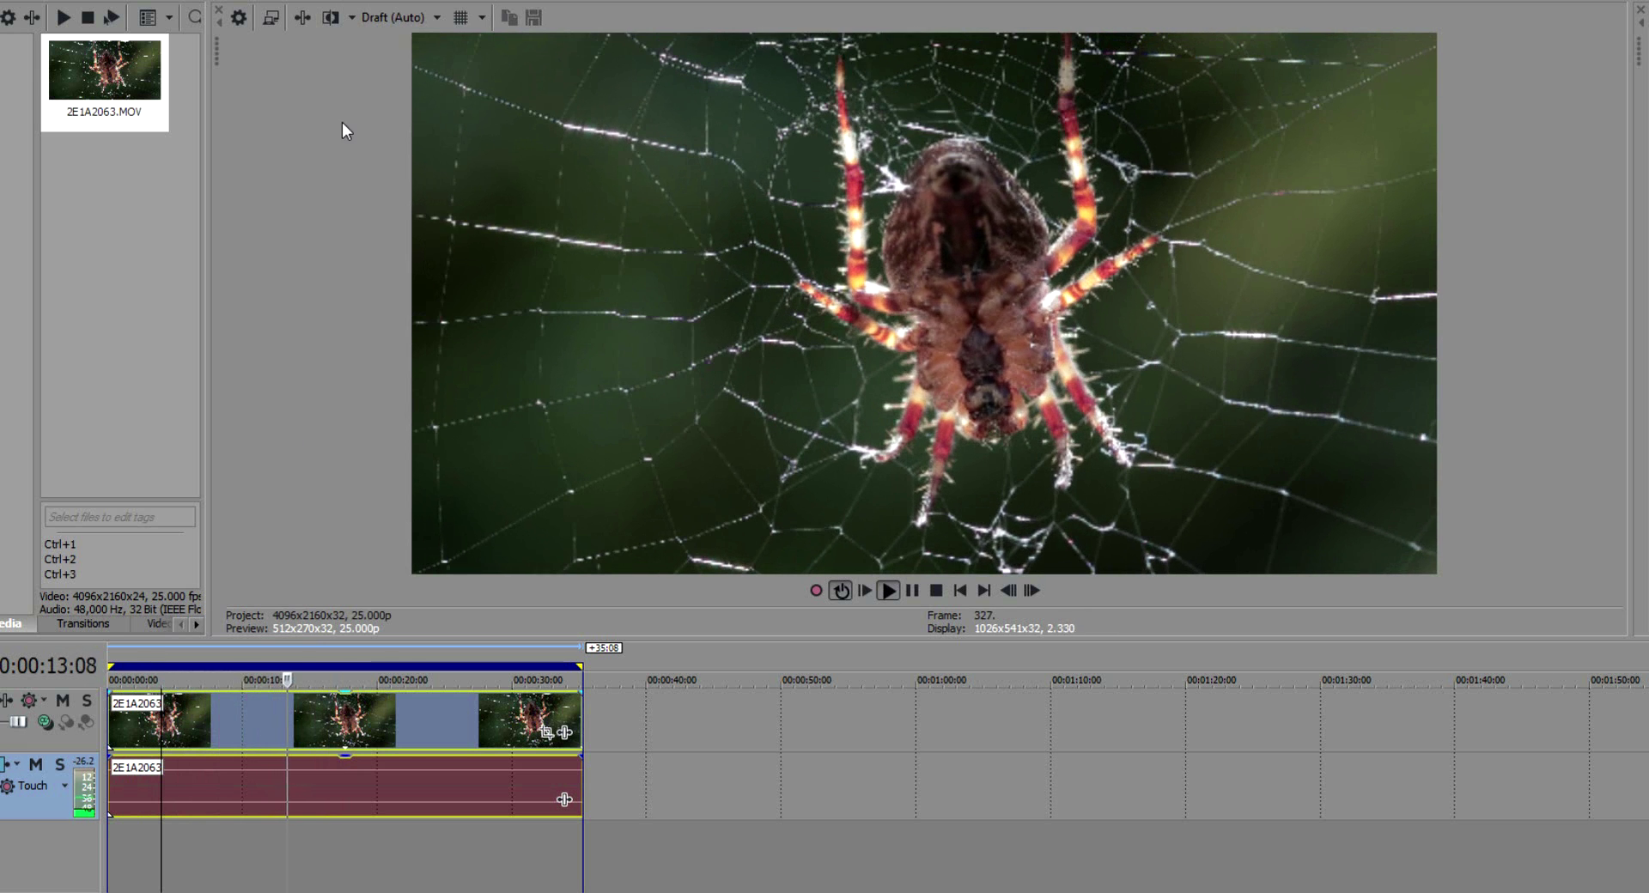
{"action": "left_click", "coordinate": [937, 592]}
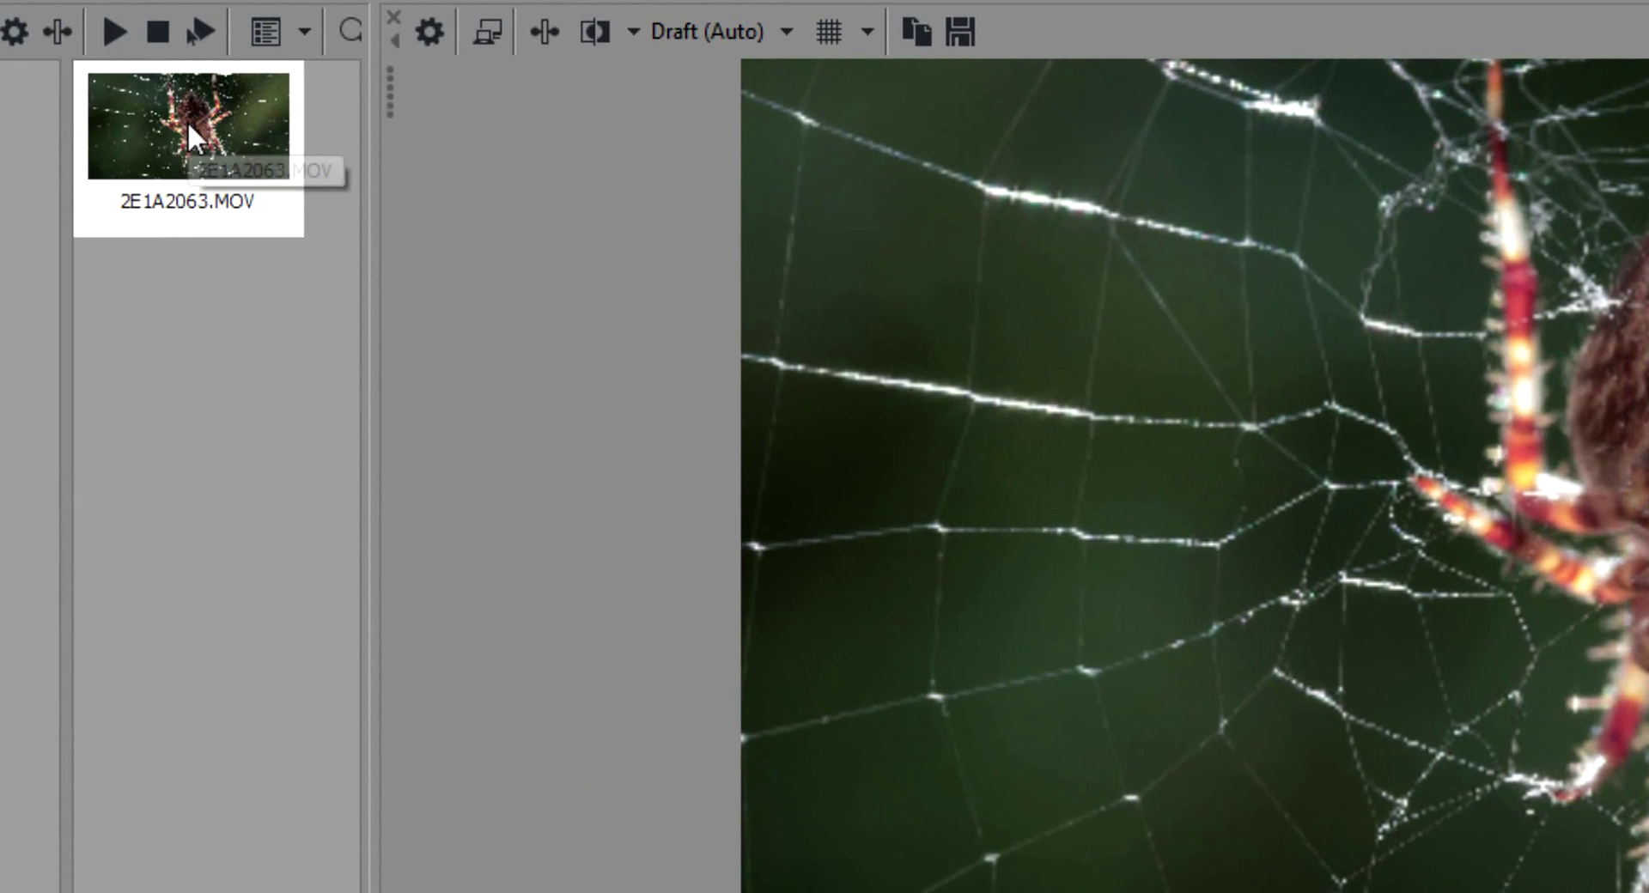
Step: Build a video proxy for 2E1A2063.MOV and switch to its containing folder
{"action": "right_click", "coordinate": [189, 129]}
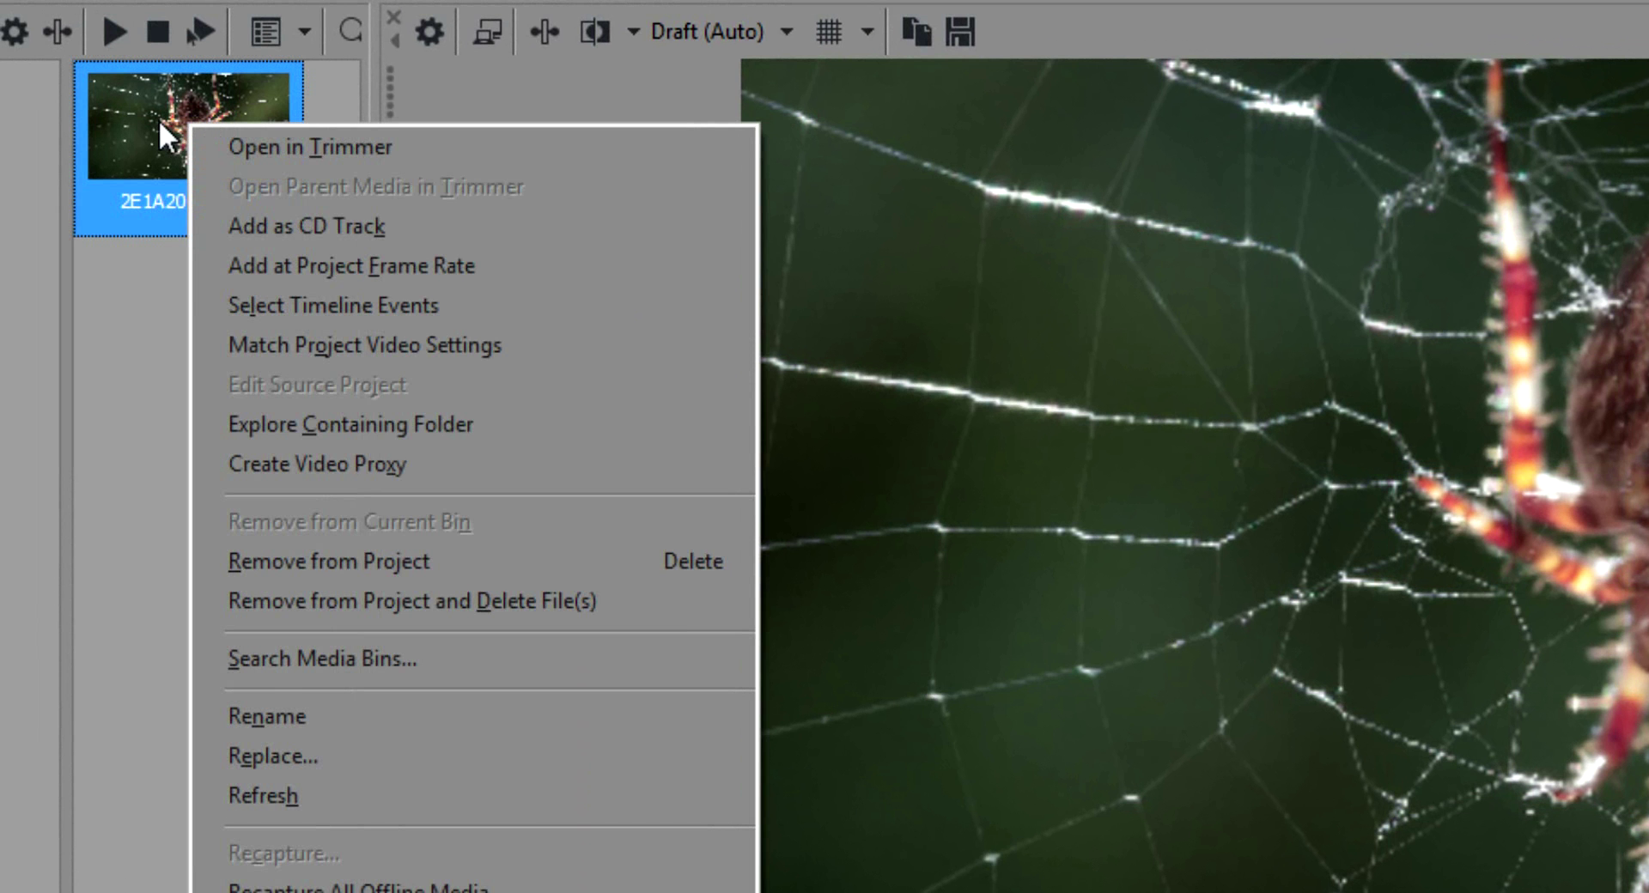
{"action": "left_click", "coordinate": [383, 464]}
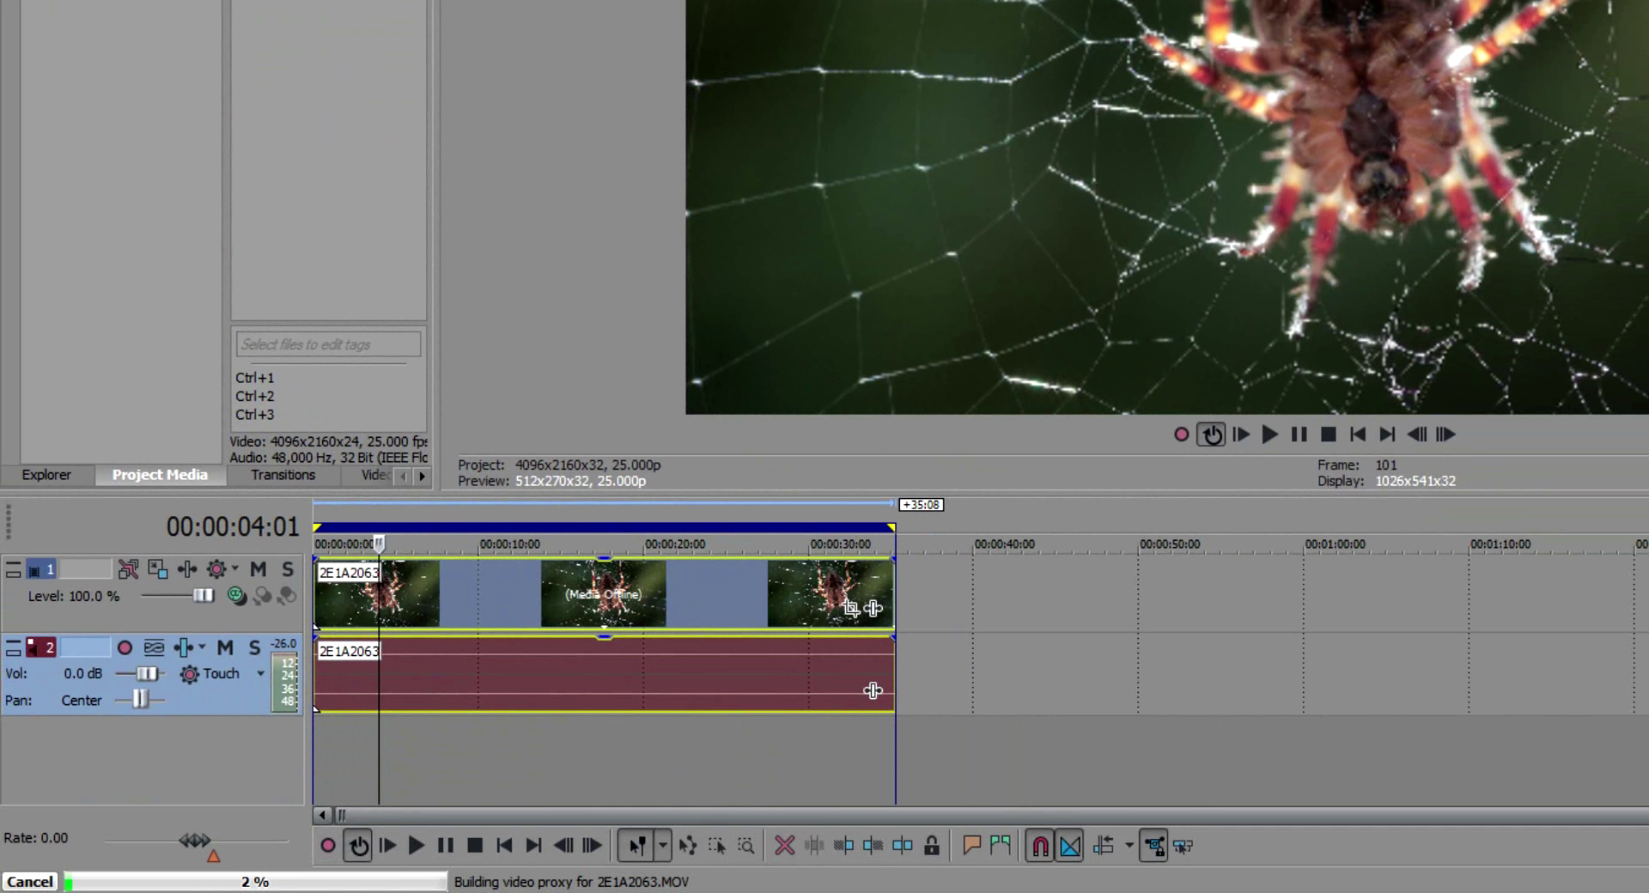
{"action": "key", "text": "alt+Tab"}
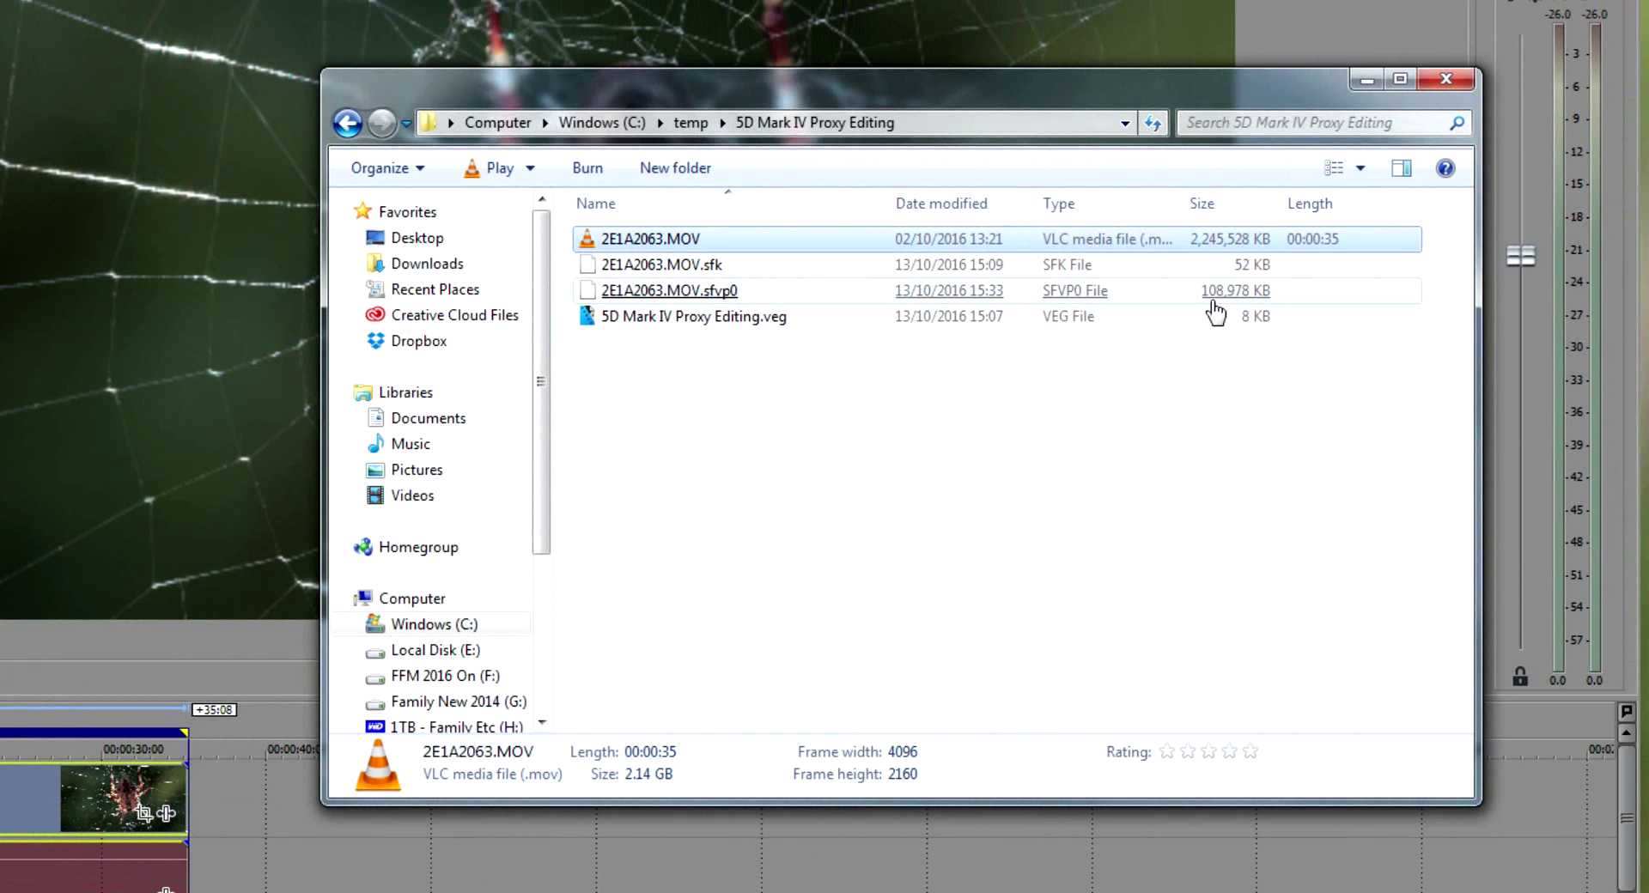
Step: Compare the 2E1A2063.MOV.sfvp0 proxy with the original clip, then move Explorer aside and close it
{"action": "left_click", "coordinate": [1215, 293]}
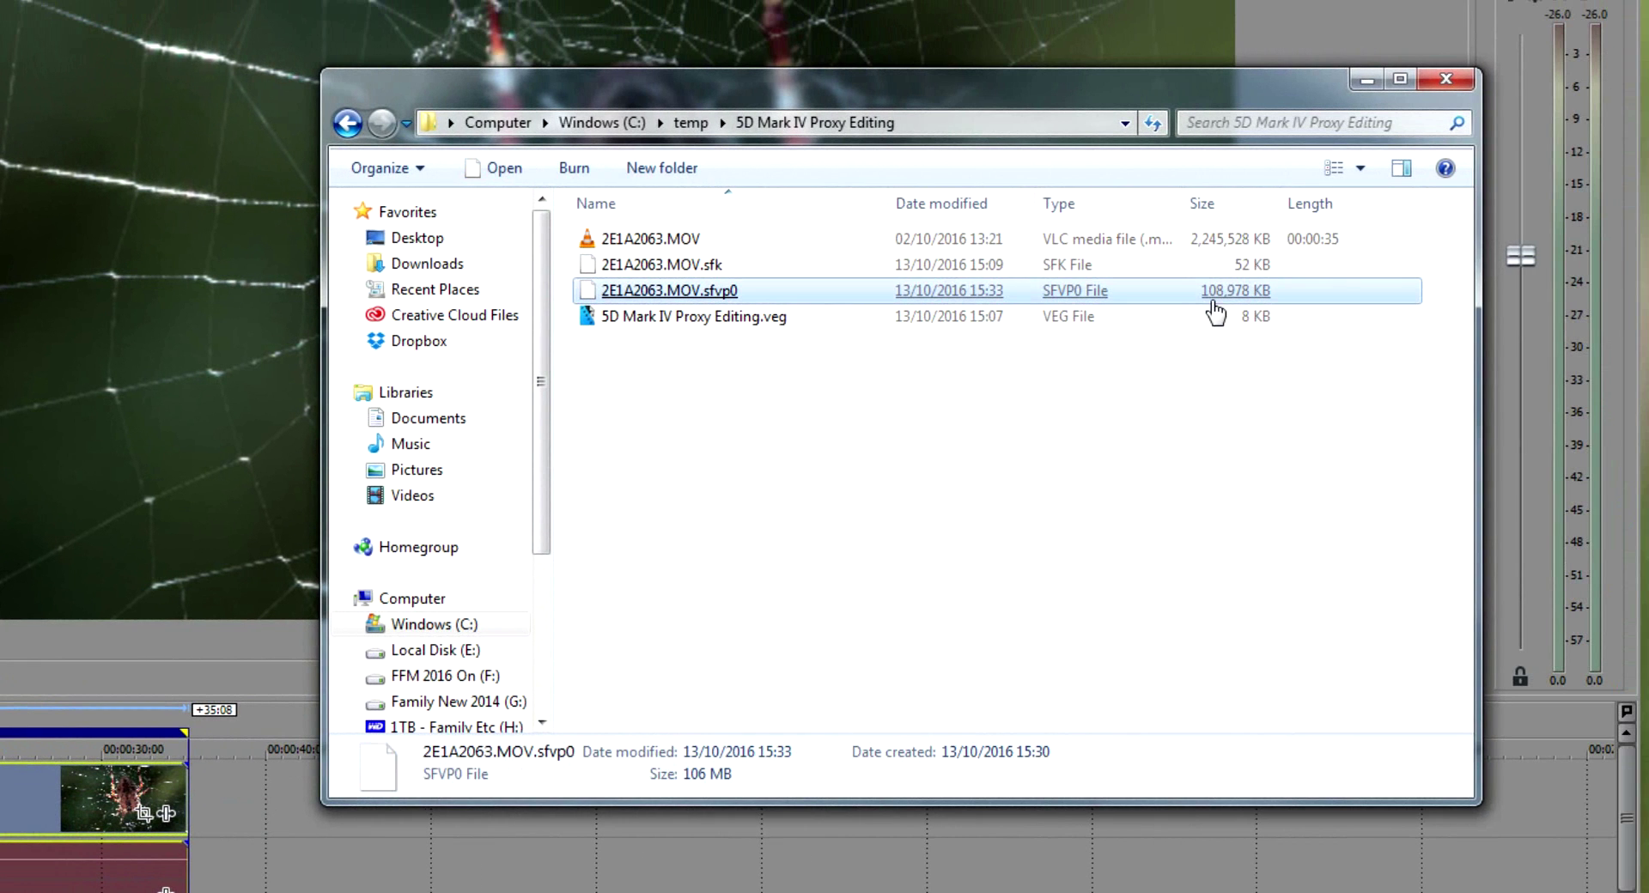
{"action": "left_click", "coordinate": [1204, 244]}
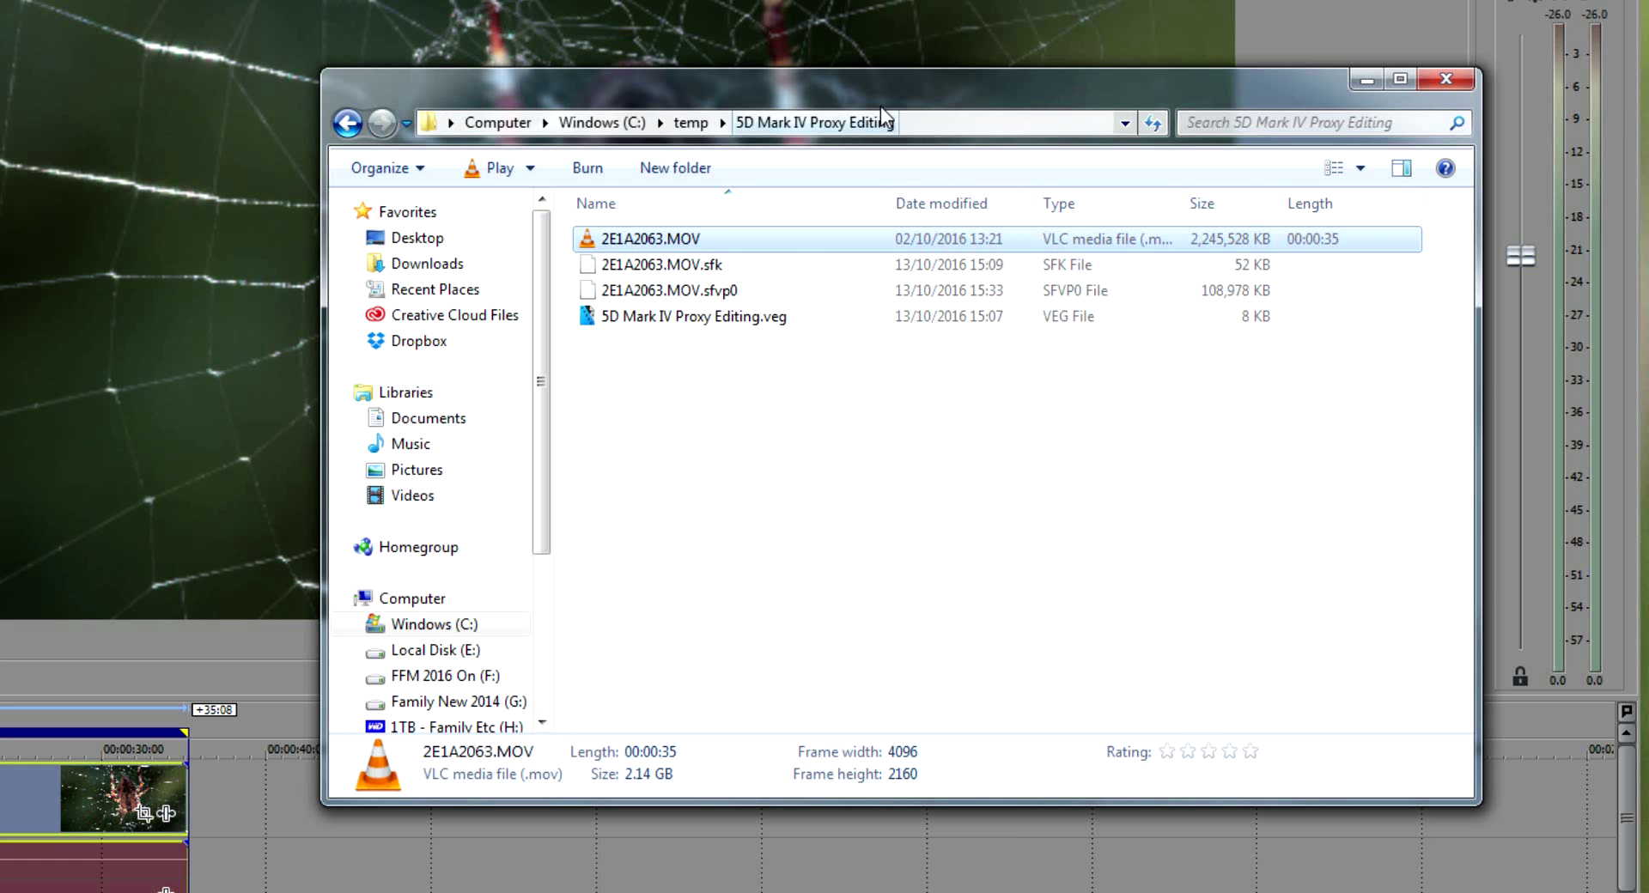
{"action": "left_click_drag", "start_coordinate": [879, 100], "coordinate": [1648, 247]}
{"action": "key", "text": "alt+Tab"}
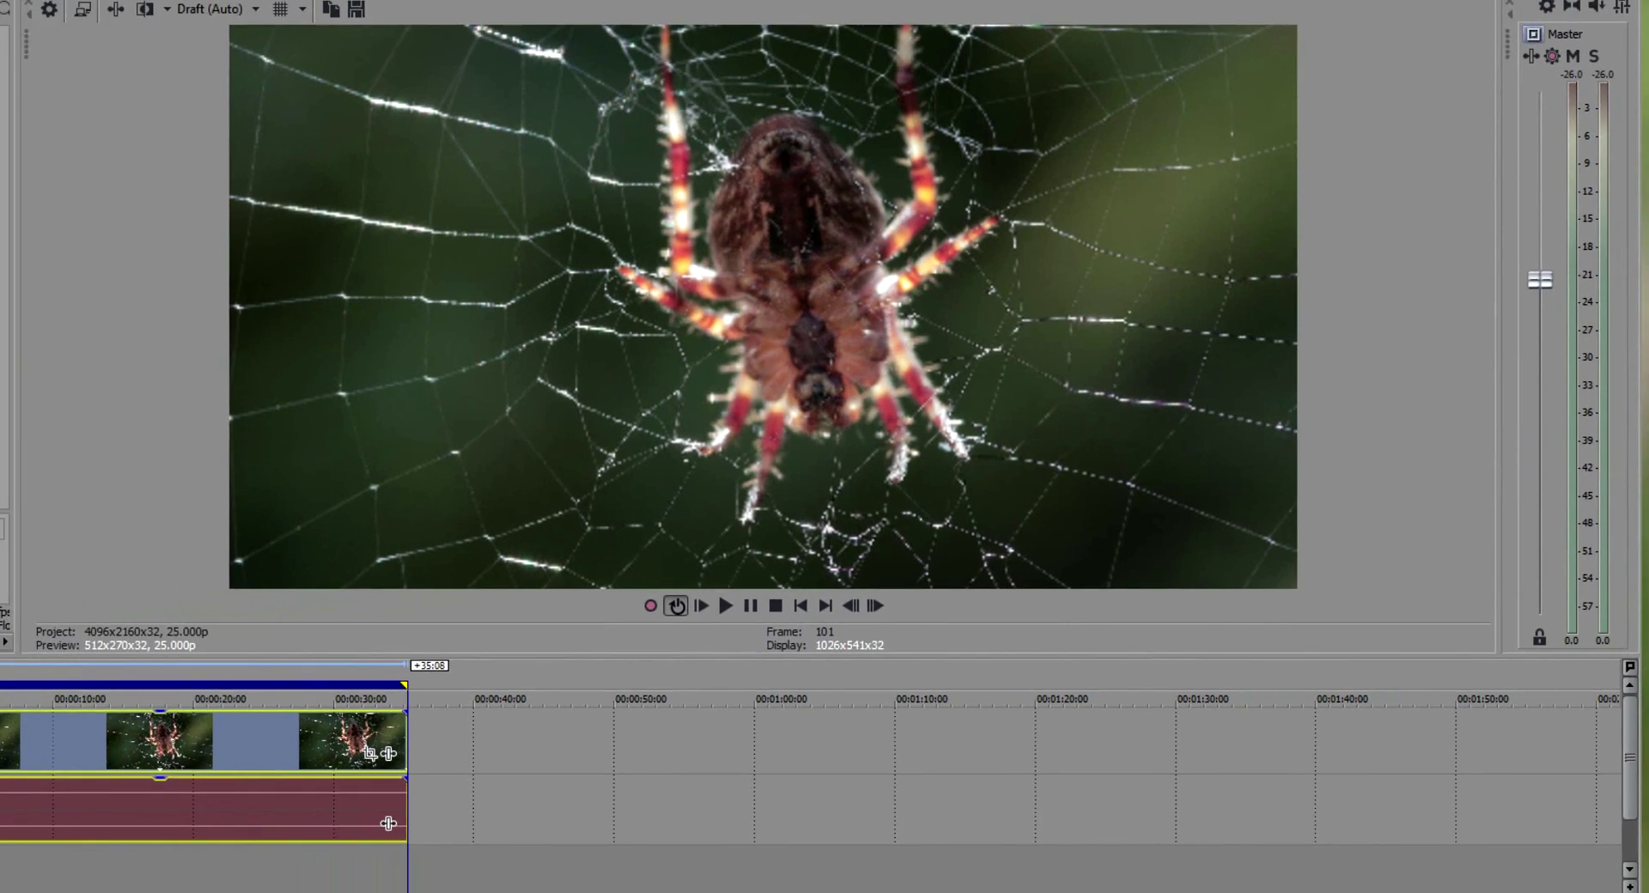
Step: Set preview quality to Preview (Full) and play the 4K clip from the timeline start
{"action": "left_click", "coordinate": [0, 726]}
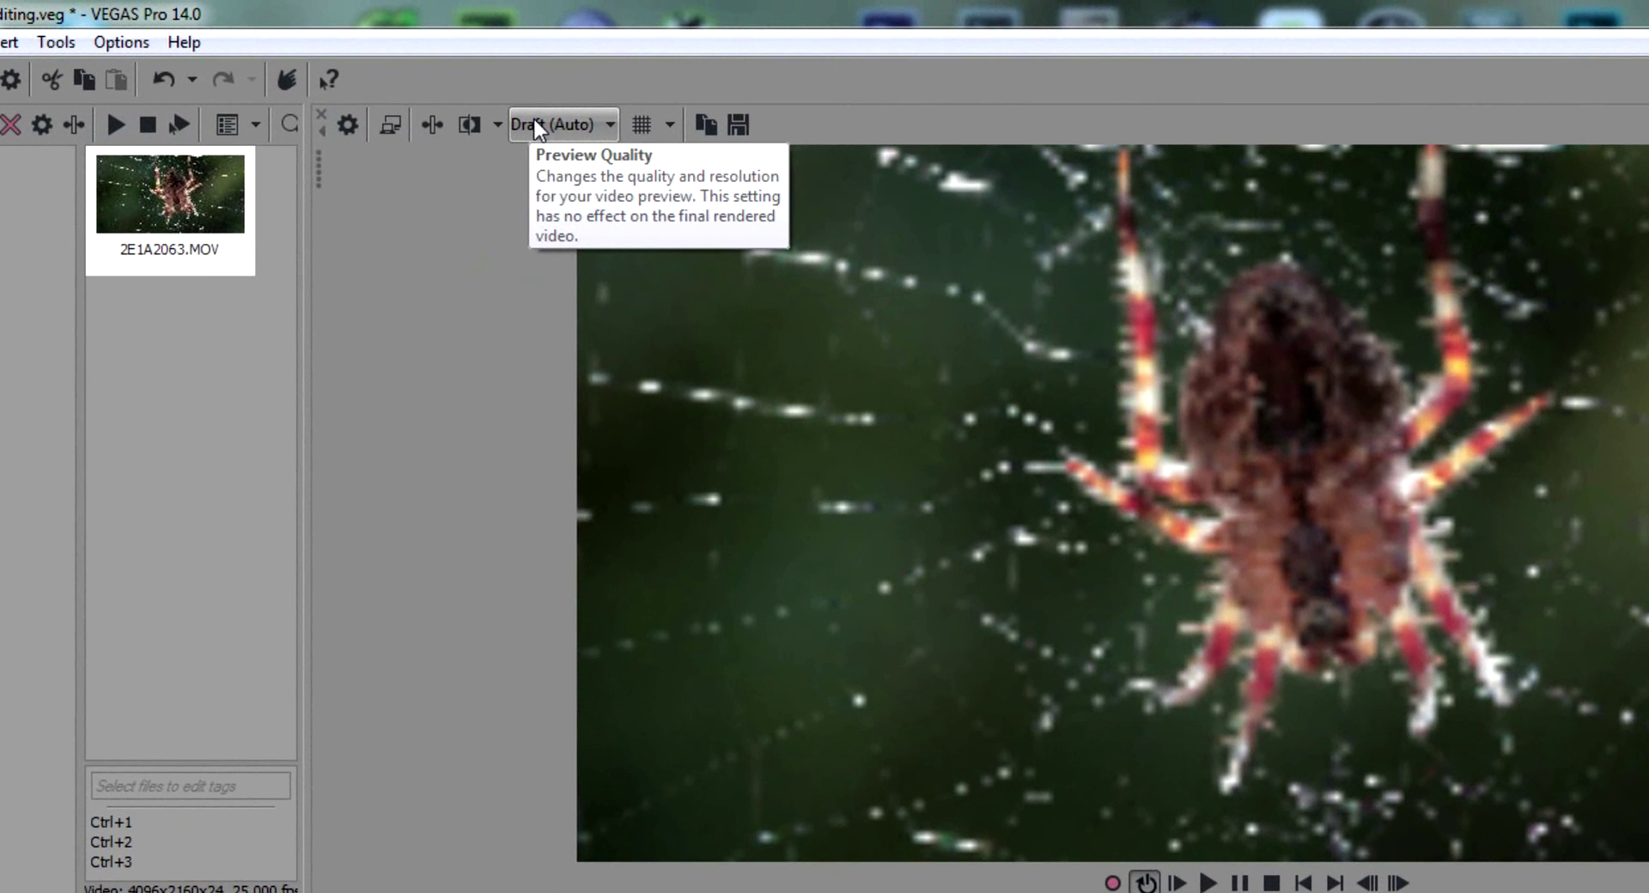
{"action": "left_click", "coordinate": [534, 125]}
{"action": "mouse_move", "coordinate": [550, 182]}
{"action": "left_click", "coordinate": [729, 221]}
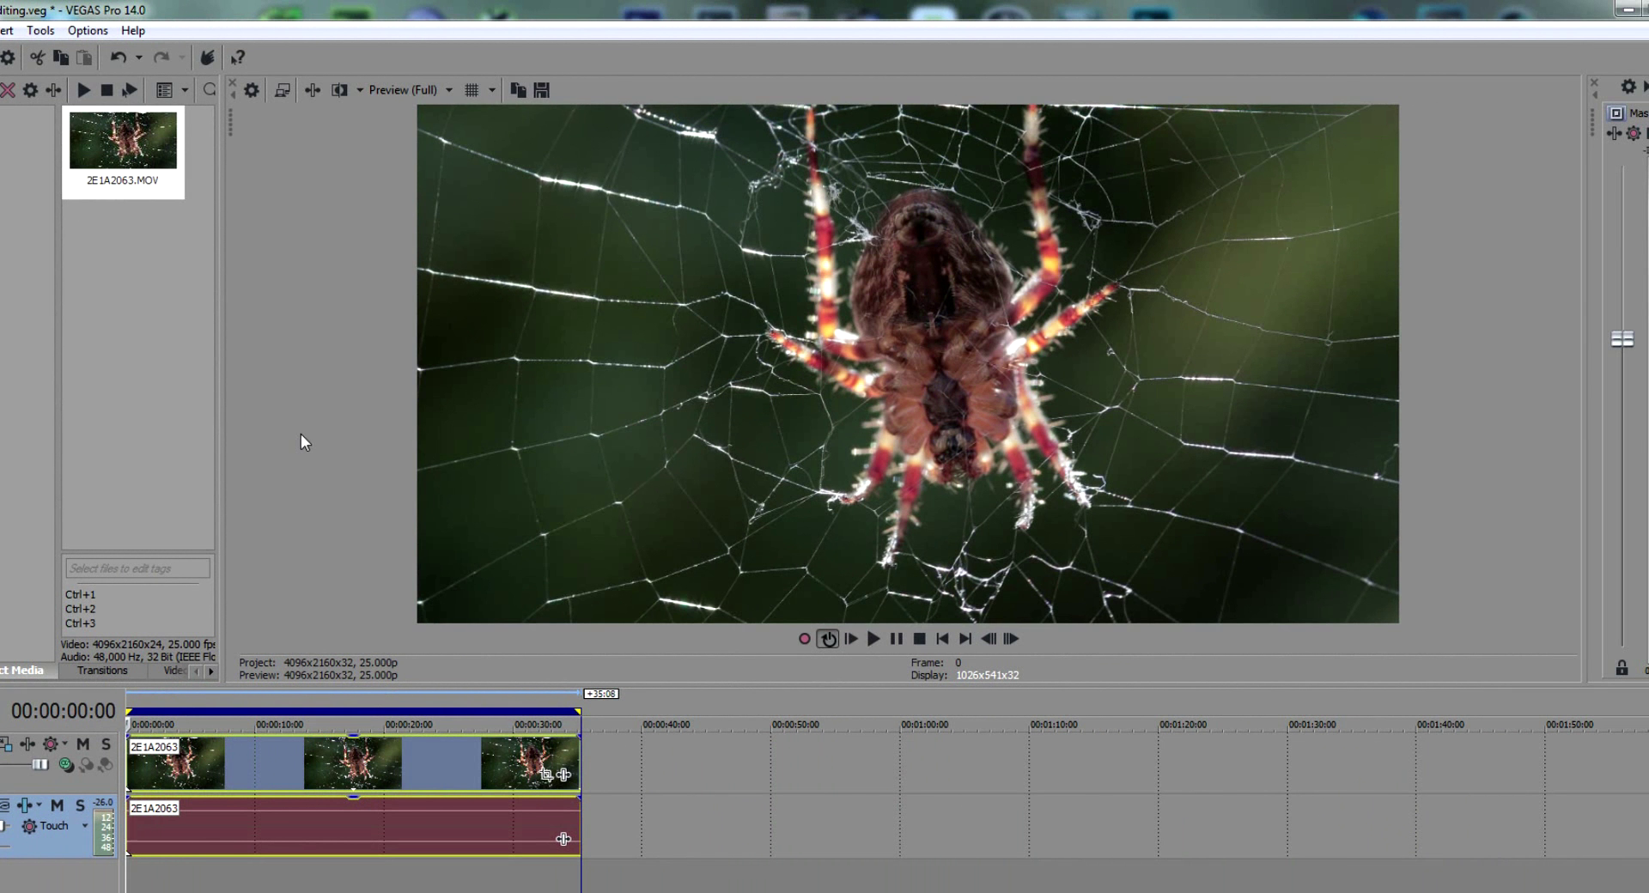
{"action": "key", "text": "space"}
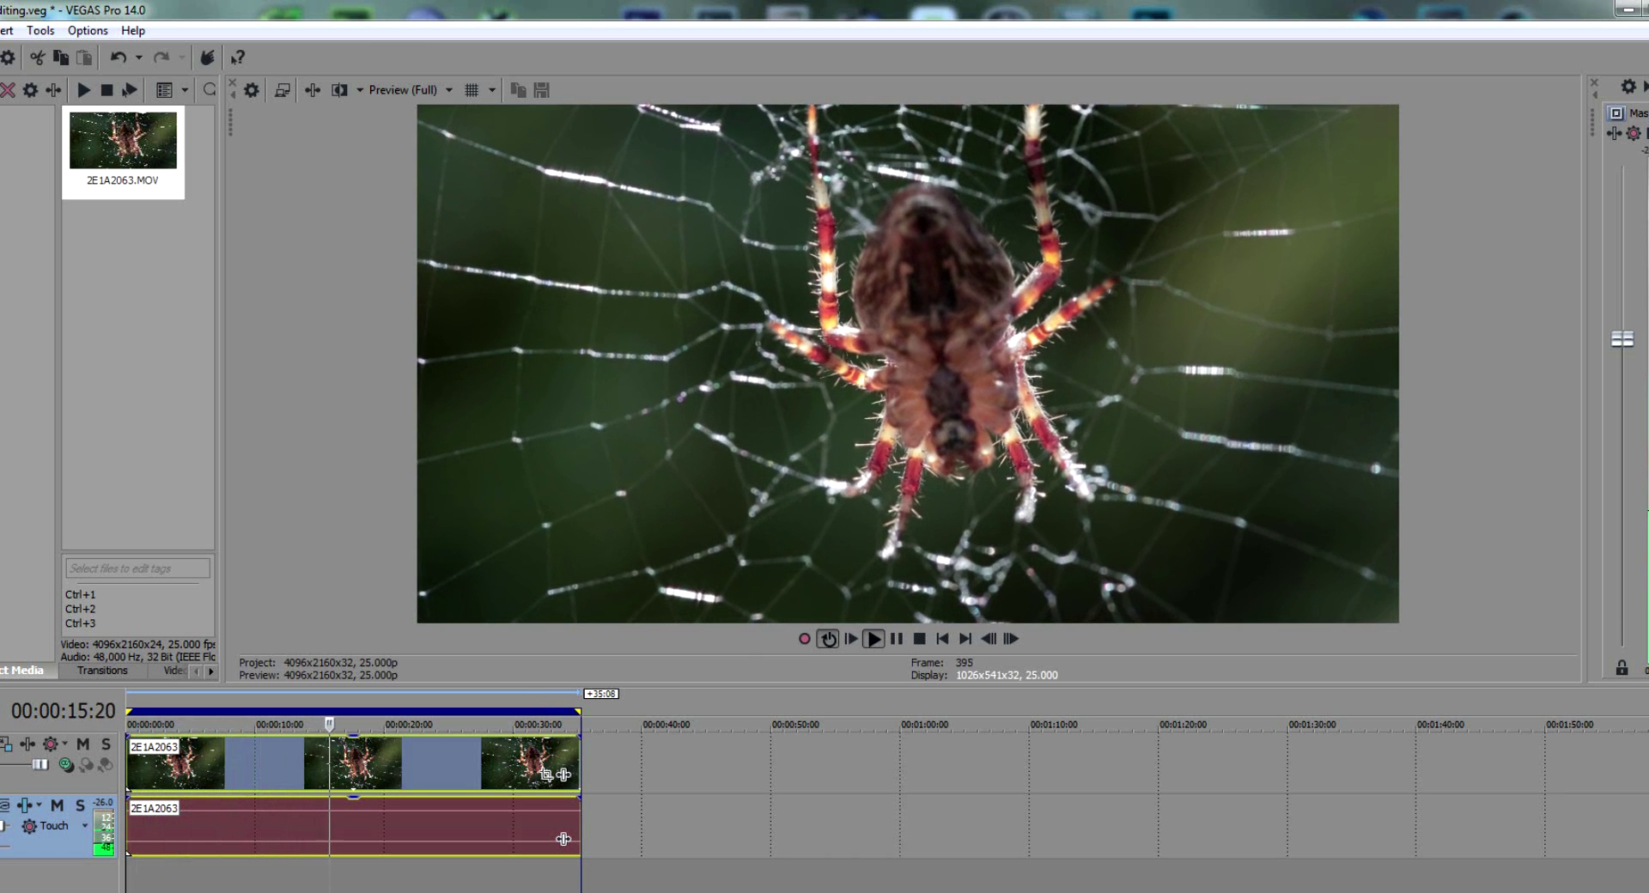
{"action": "key", "text": "alt+Tab"}
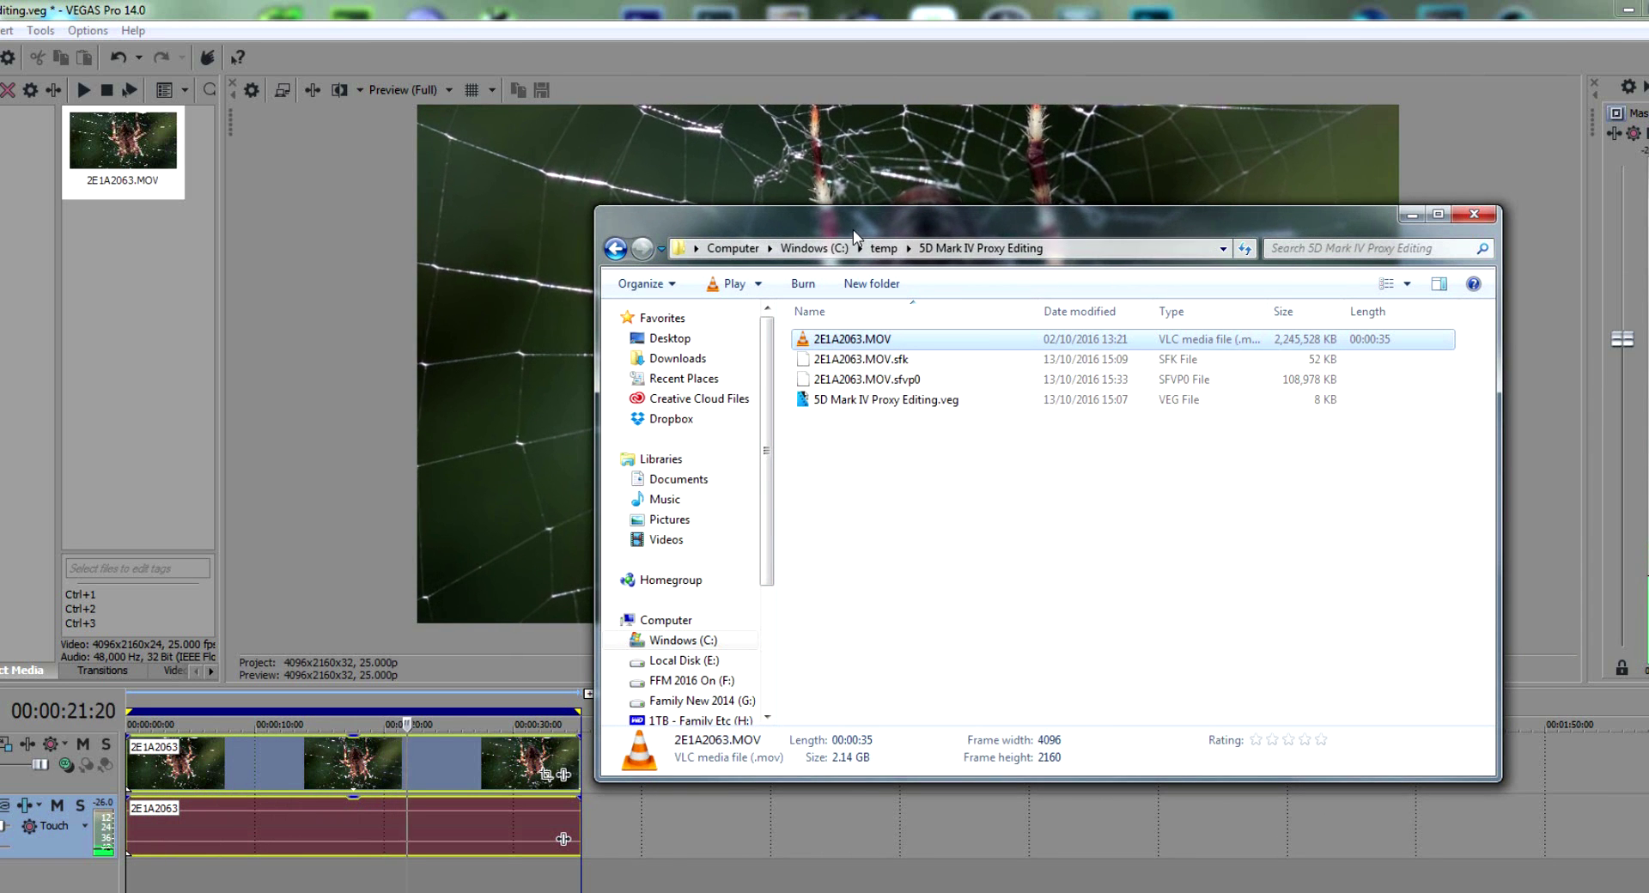
{"action": "key", "text": "alt+Tab"}
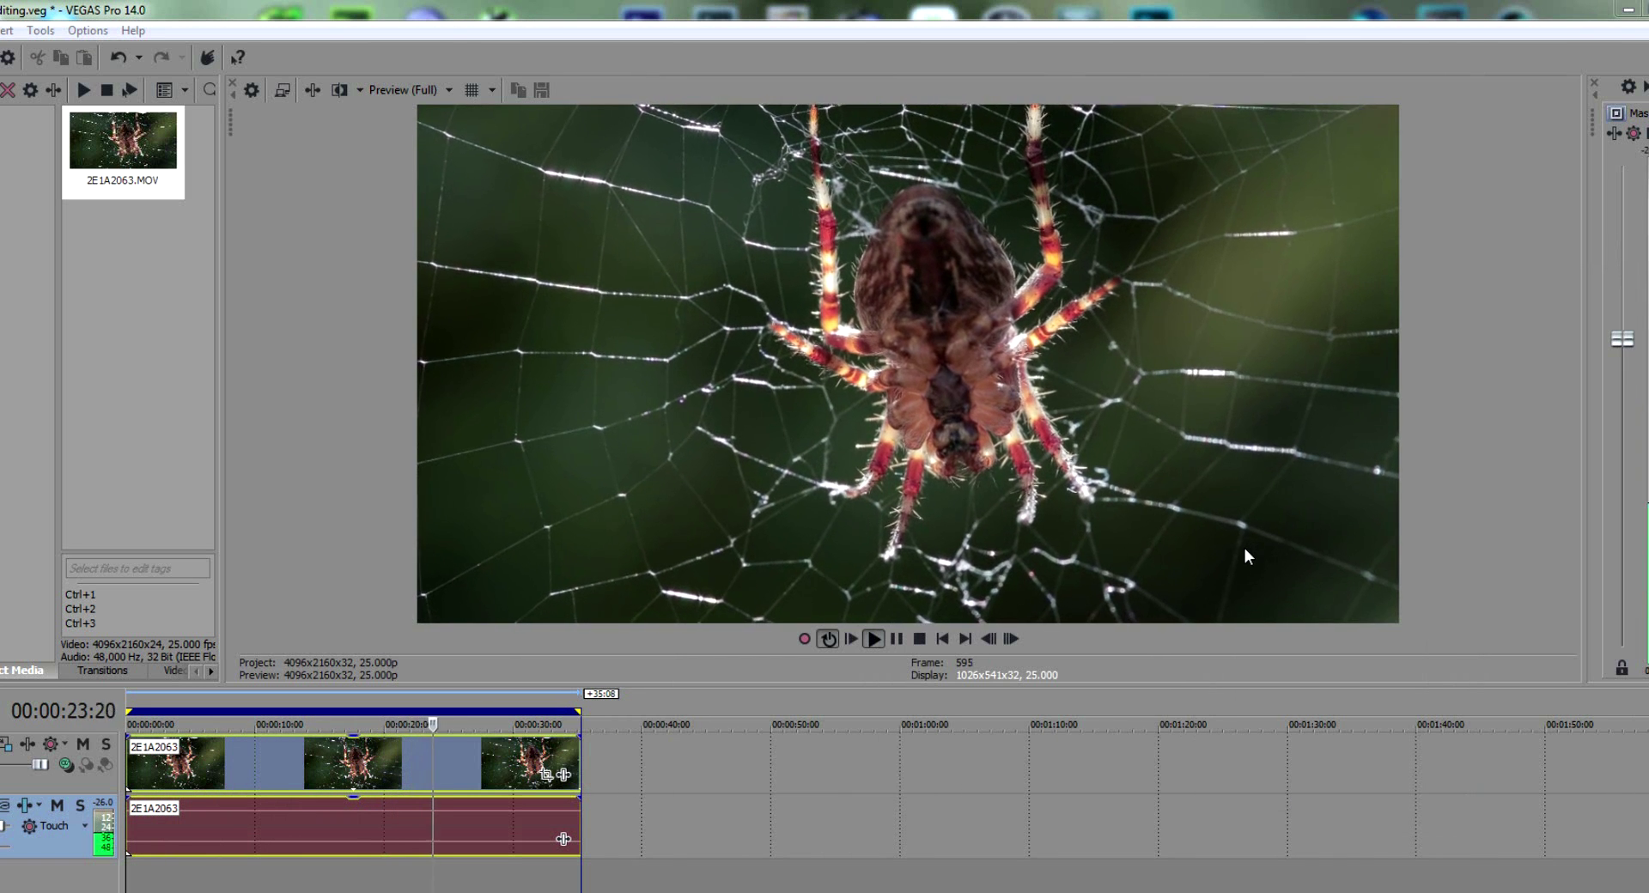
{"action": "left_click", "coordinate": [397, 89]}
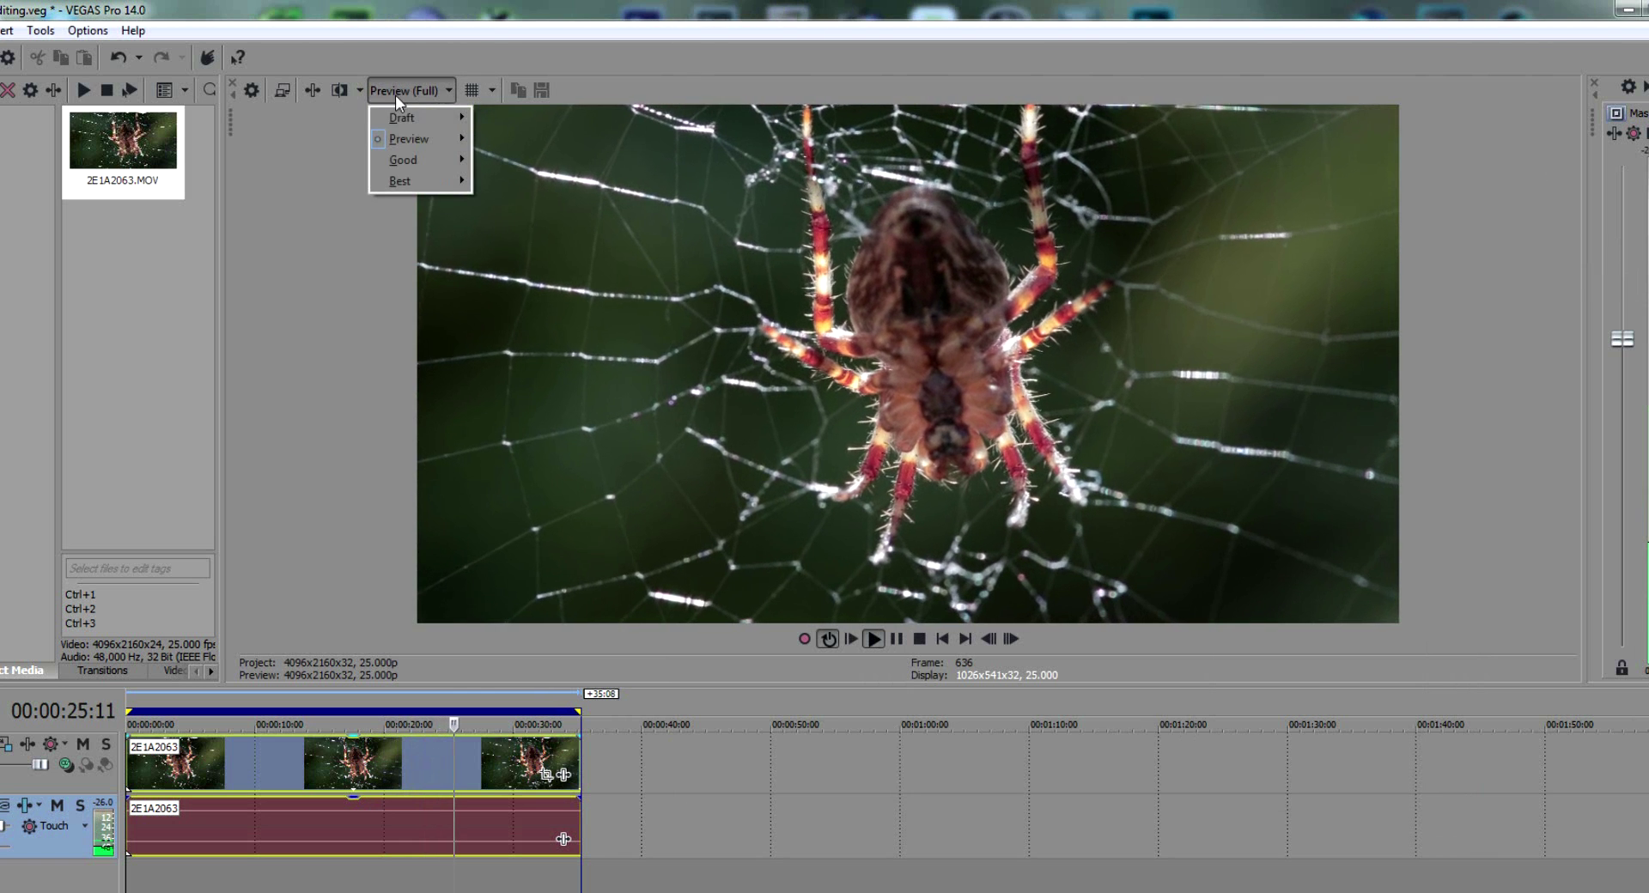
{"action": "mouse_move", "coordinate": [434, 117]}
{"action": "left_click", "coordinate": [489, 130]}
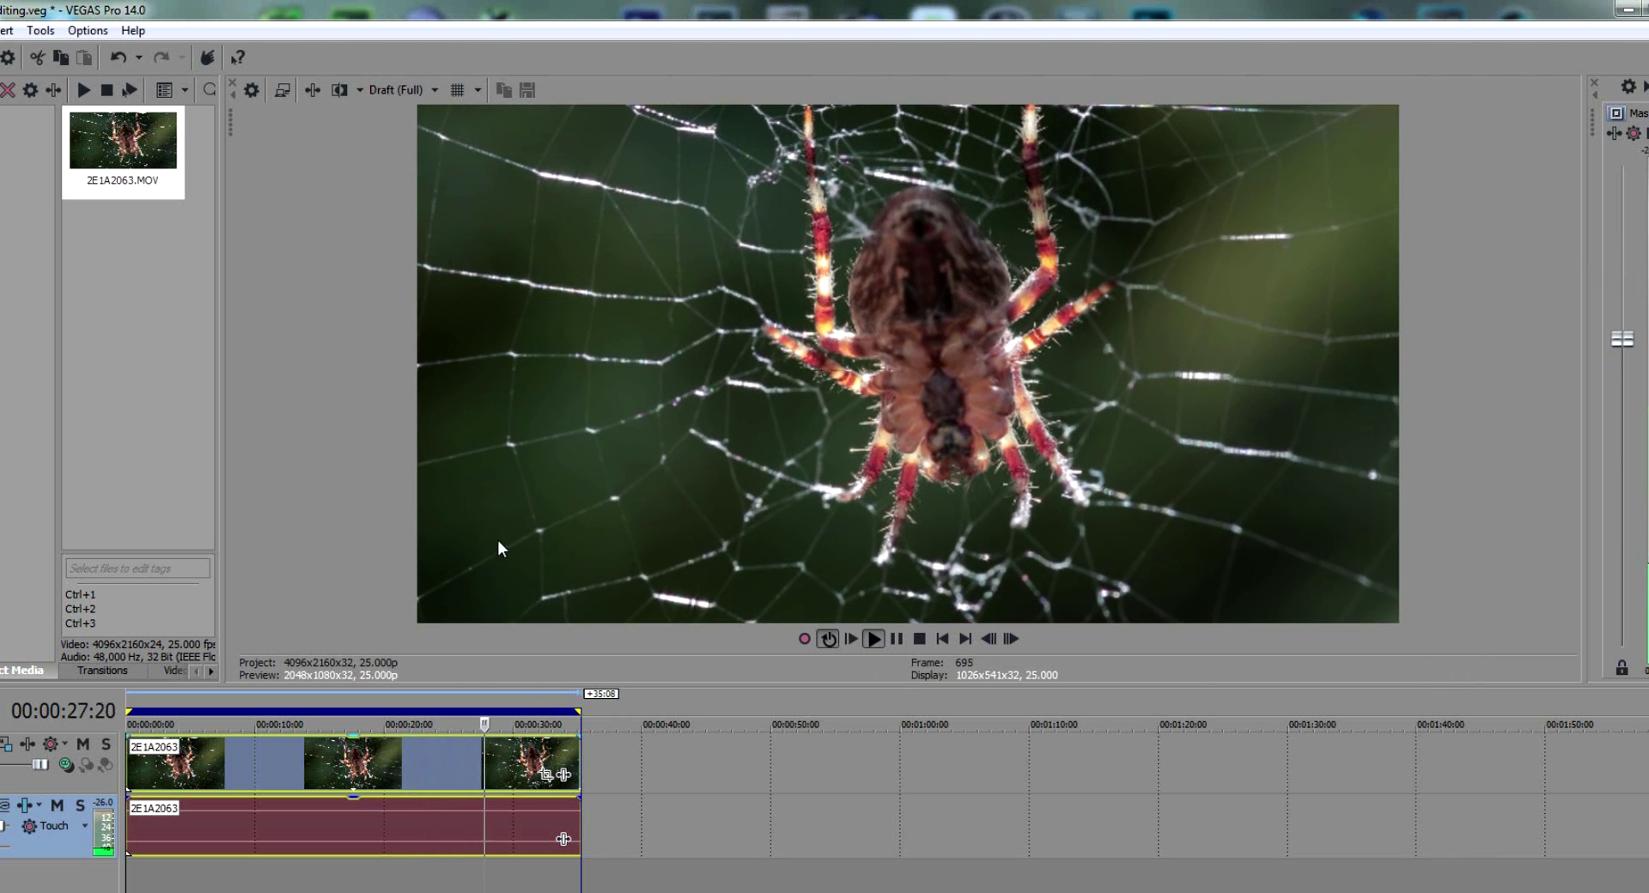
{"action": "left_click", "coordinate": [374, 89]}
{"action": "mouse_move", "coordinate": [399, 178]}
{"action": "left_click", "coordinate": [494, 202]}
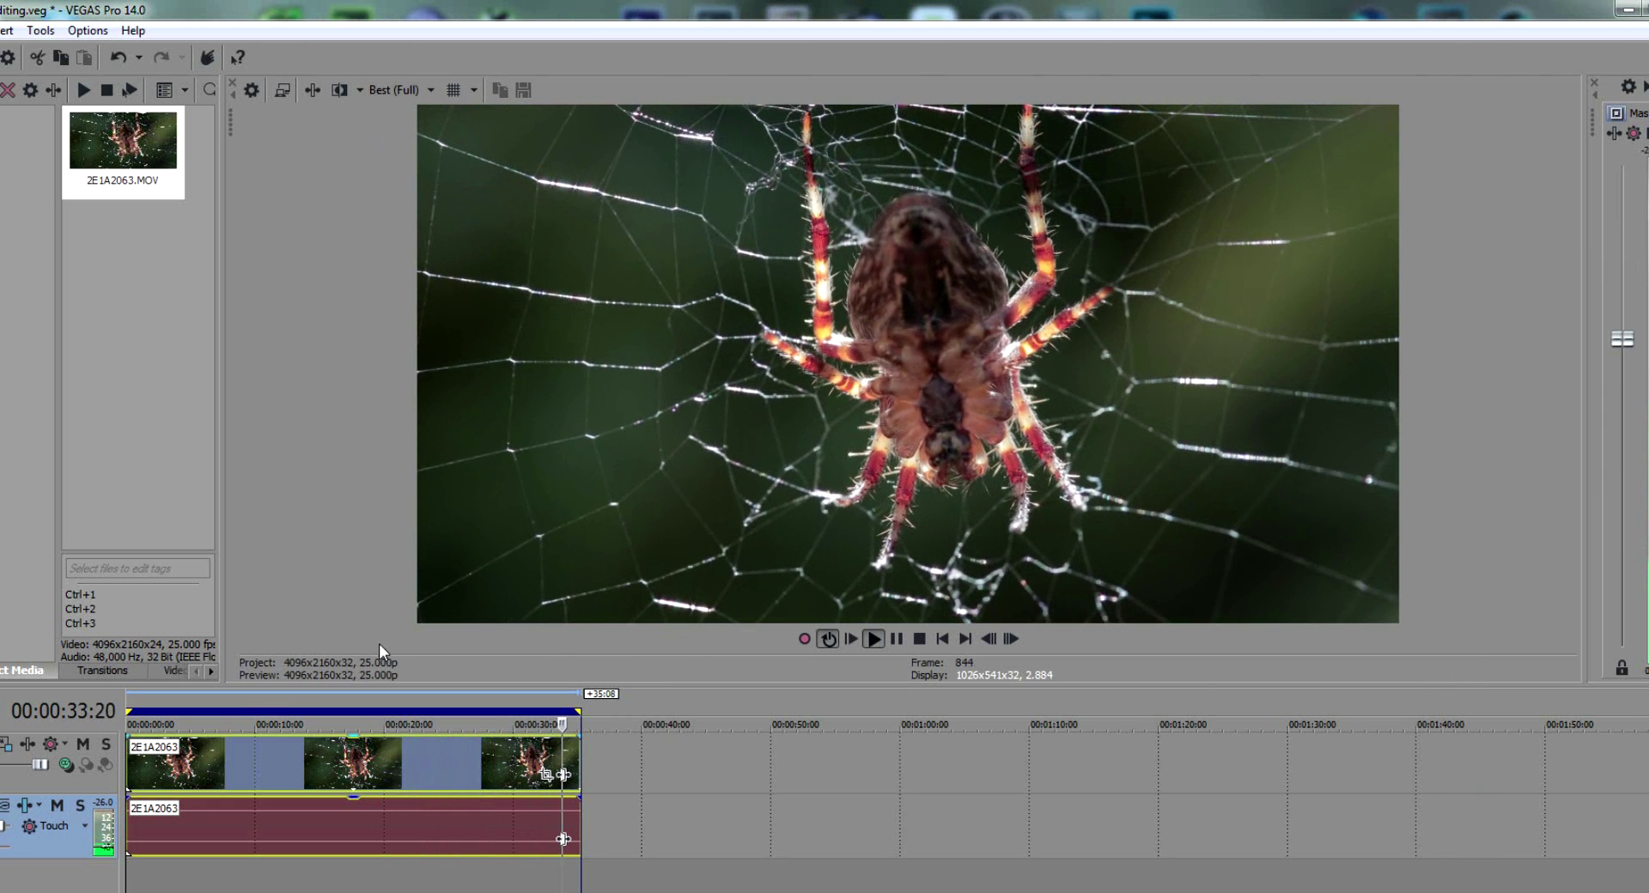
{"action": "left_click", "coordinate": [240, 694]}
{"action": "left_click", "coordinate": [392, 91]}
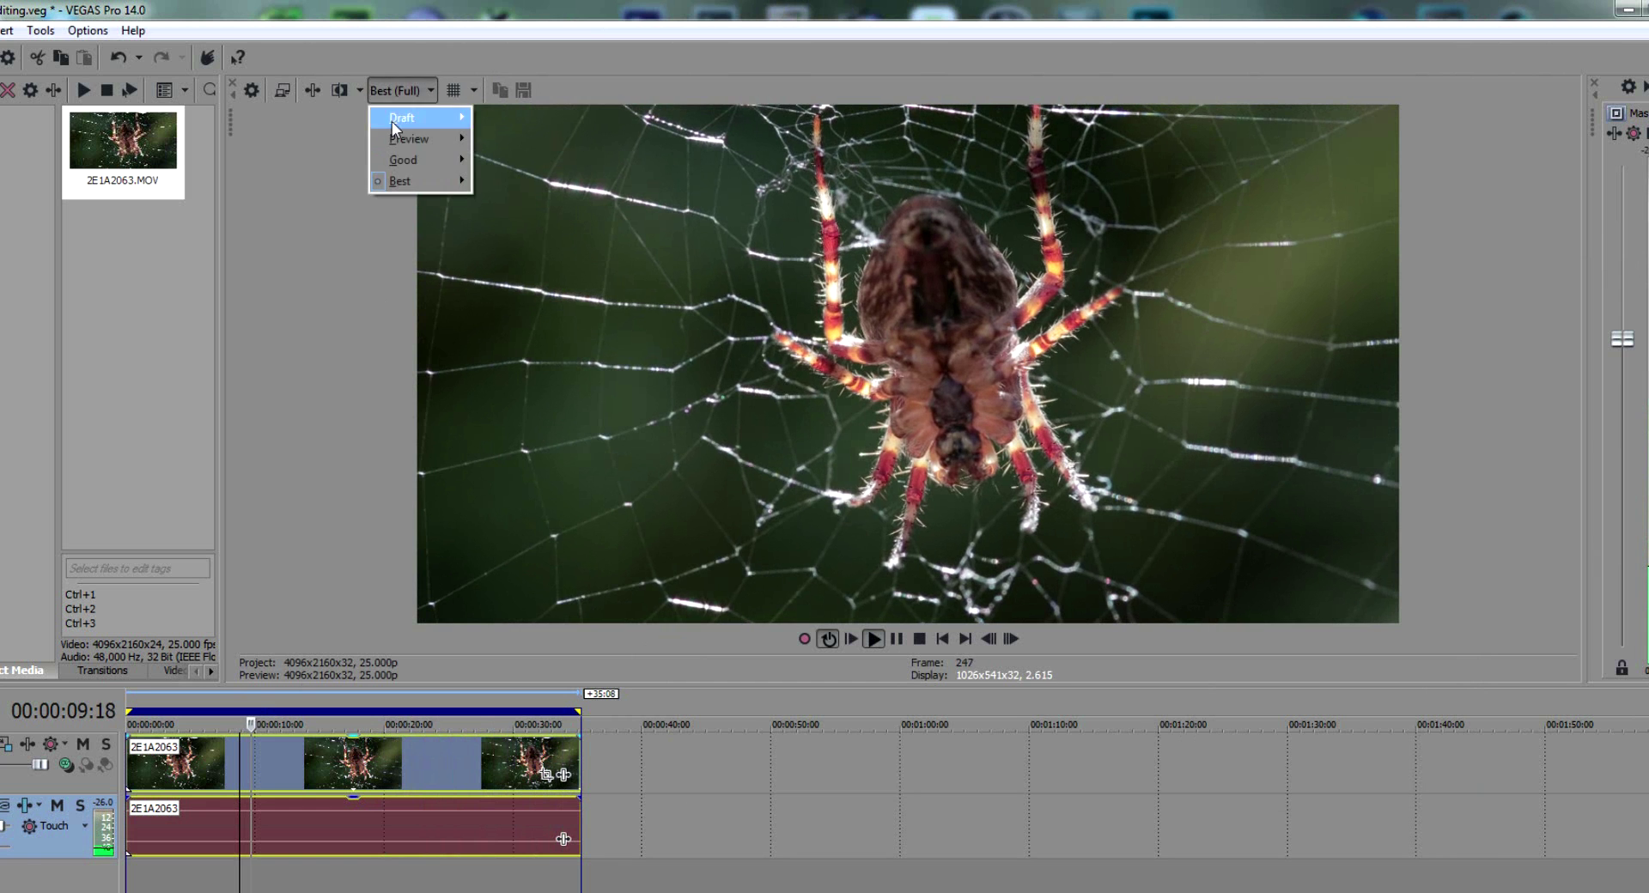
{"action": "mouse_move", "coordinate": [393, 161]}
{"action": "left_click", "coordinate": [487, 179]}
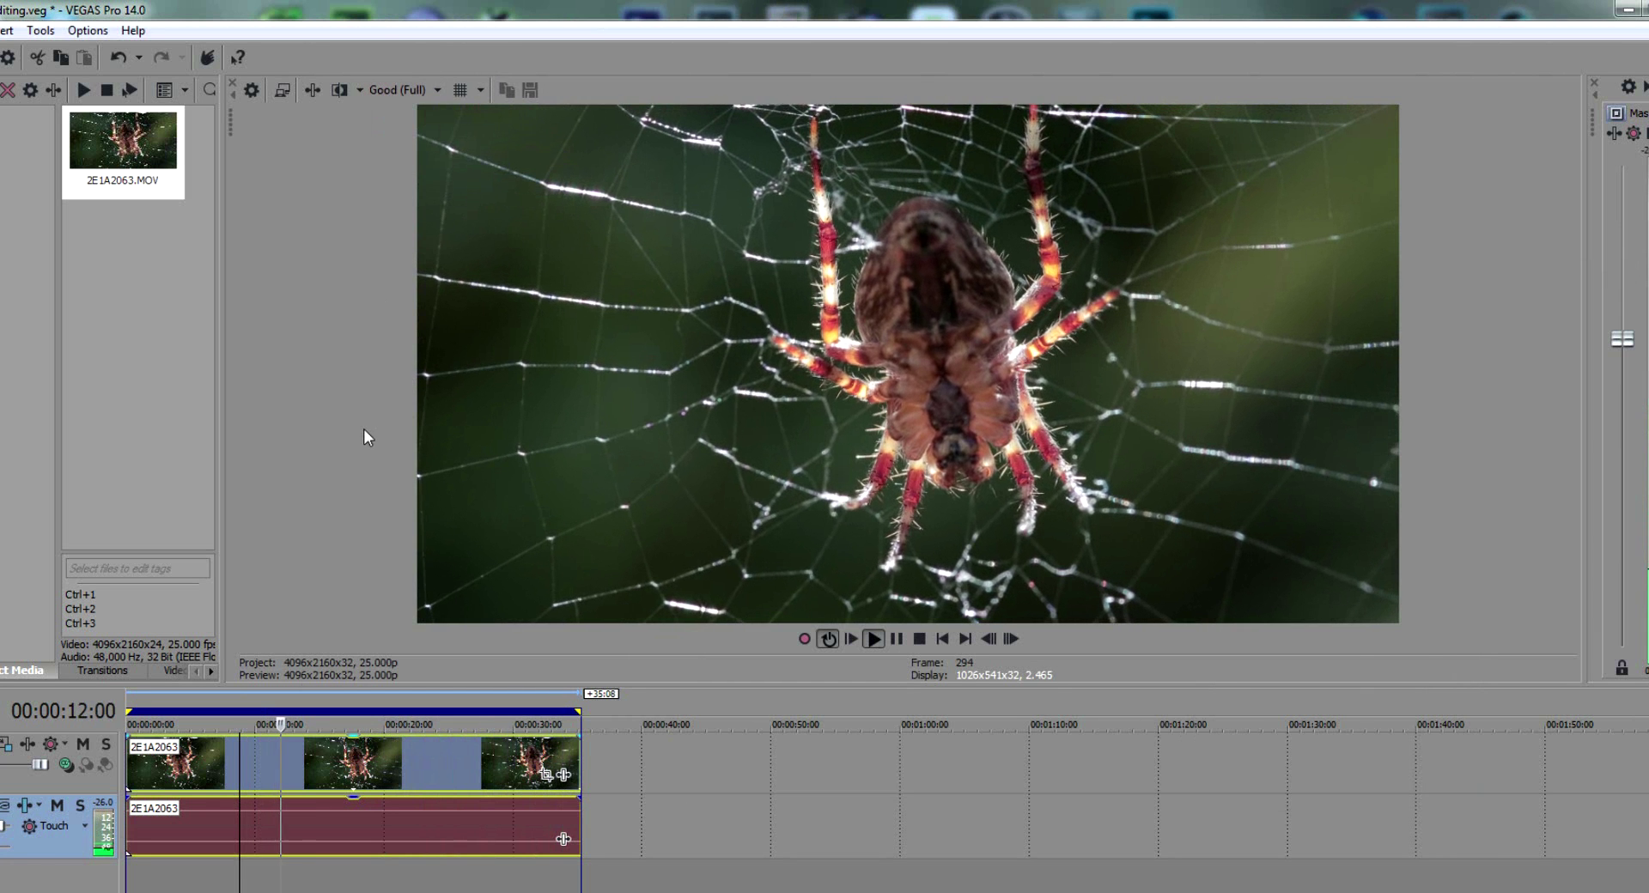
{"action": "left_click", "coordinate": [382, 90]}
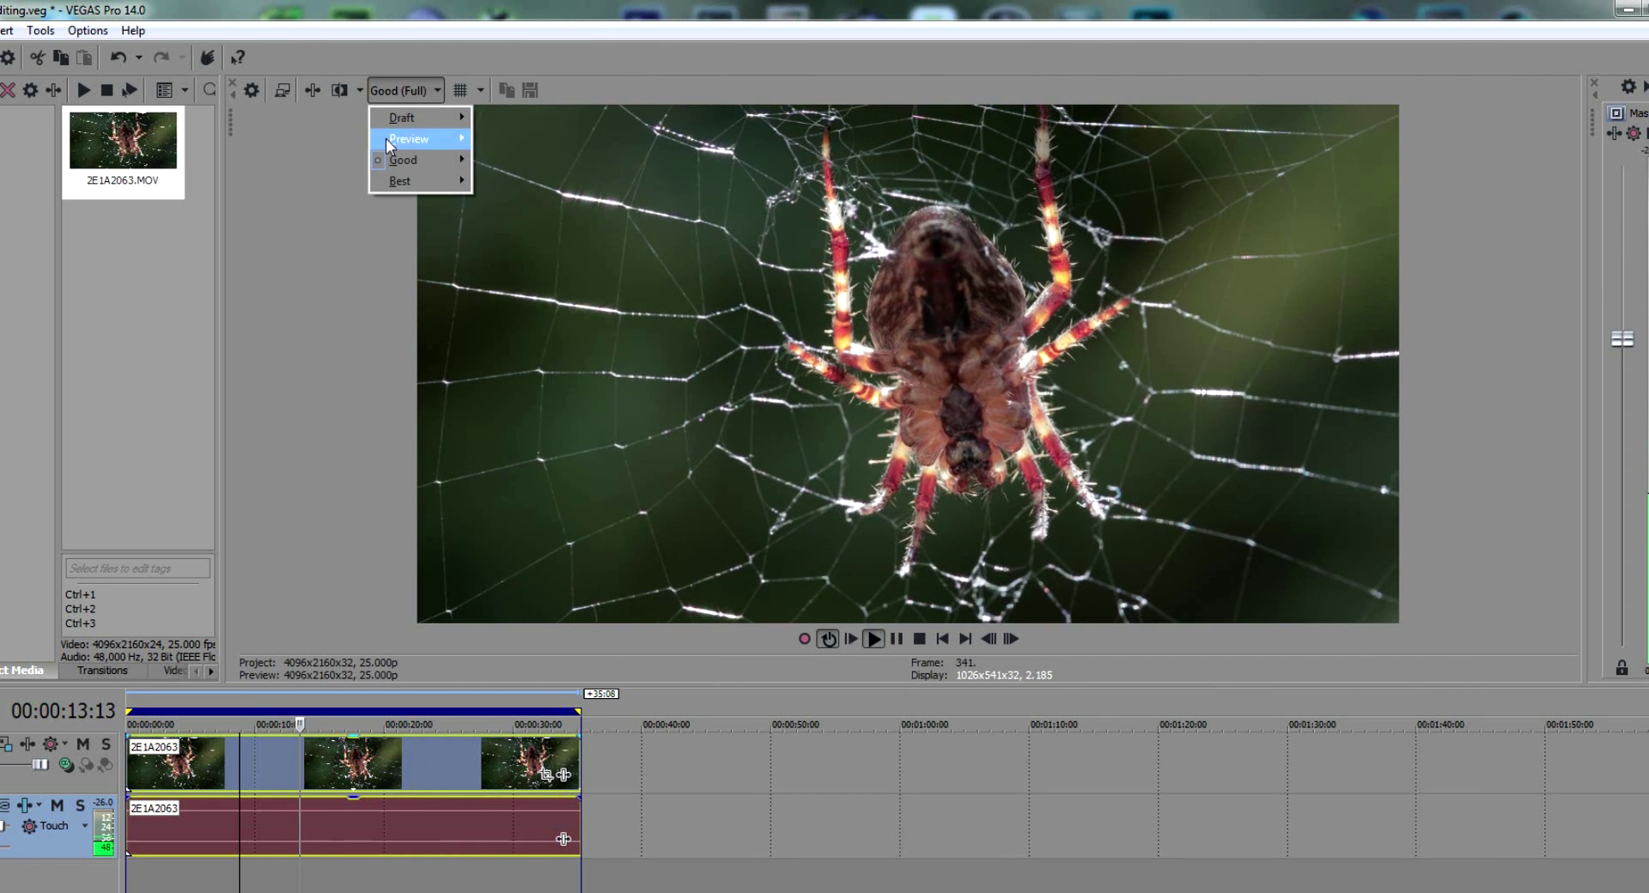
{"action": "mouse_move", "coordinate": [391, 160]}
{"action": "left_click", "coordinate": [496, 199]}
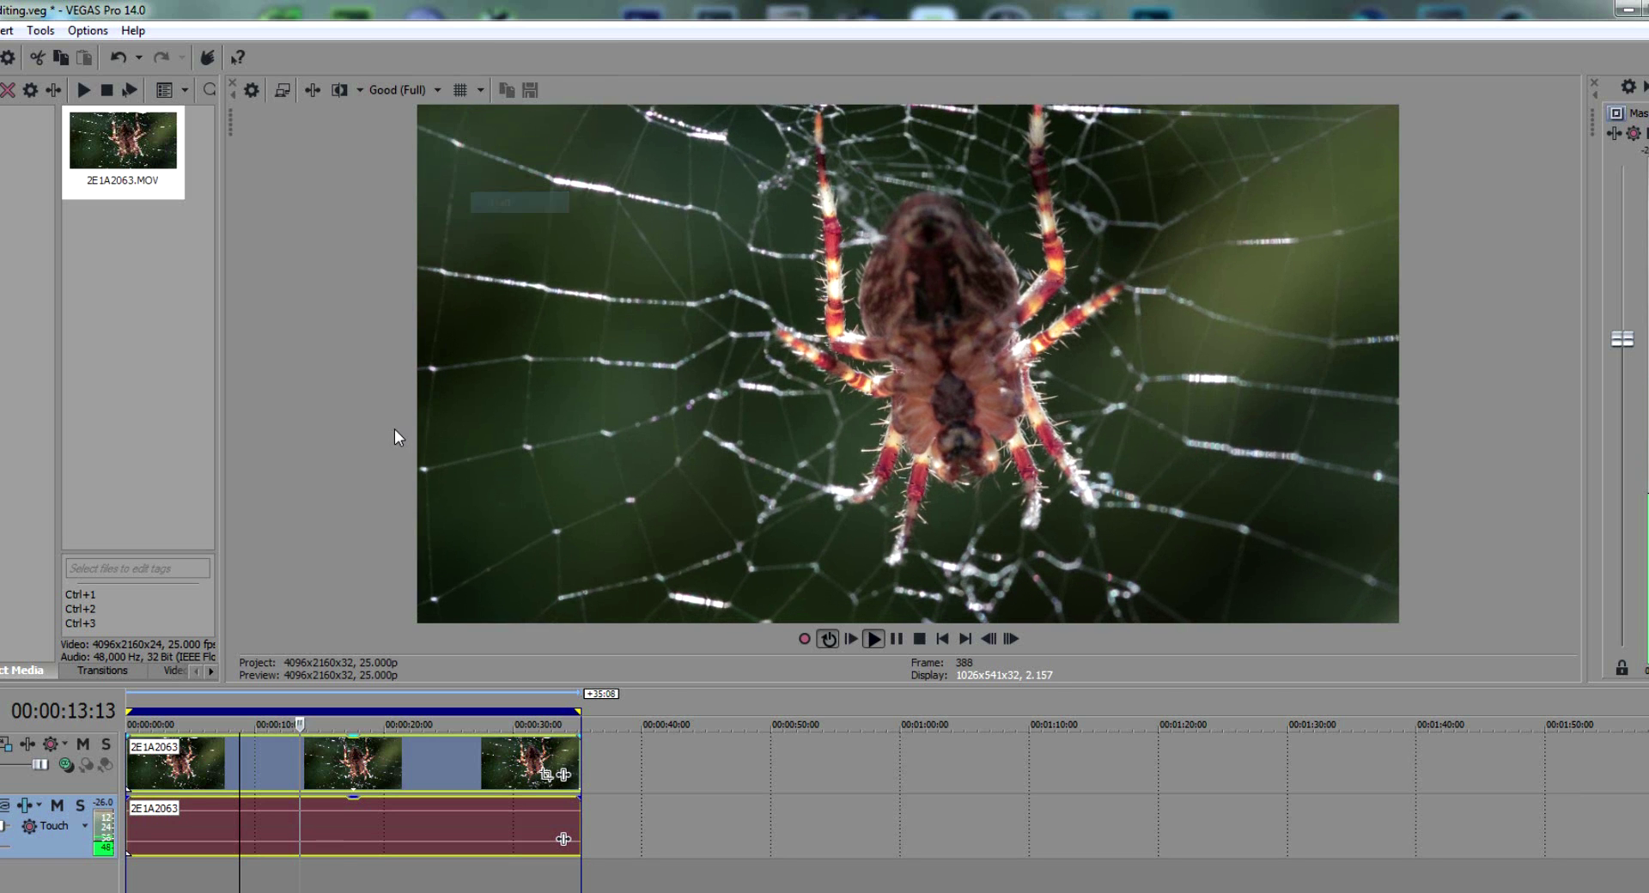
{"action": "left_click", "coordinate": [395, 93]}
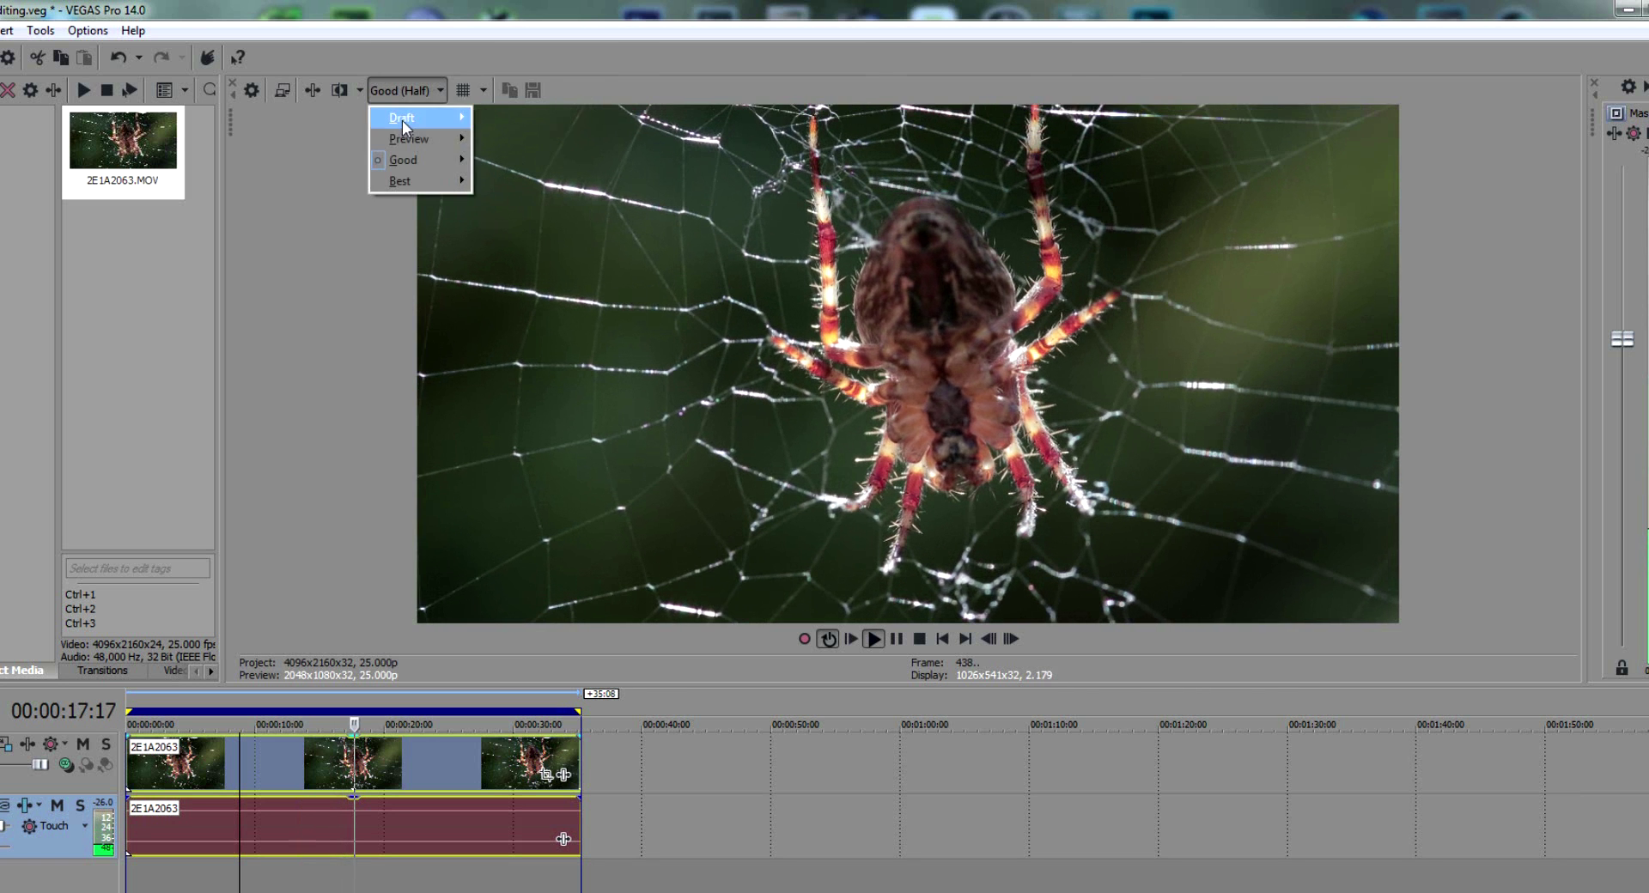
{"action": "mouse_move", "coordinate": [407, 138]}
{"action": "left_click", "coordinate": [496, 159]}
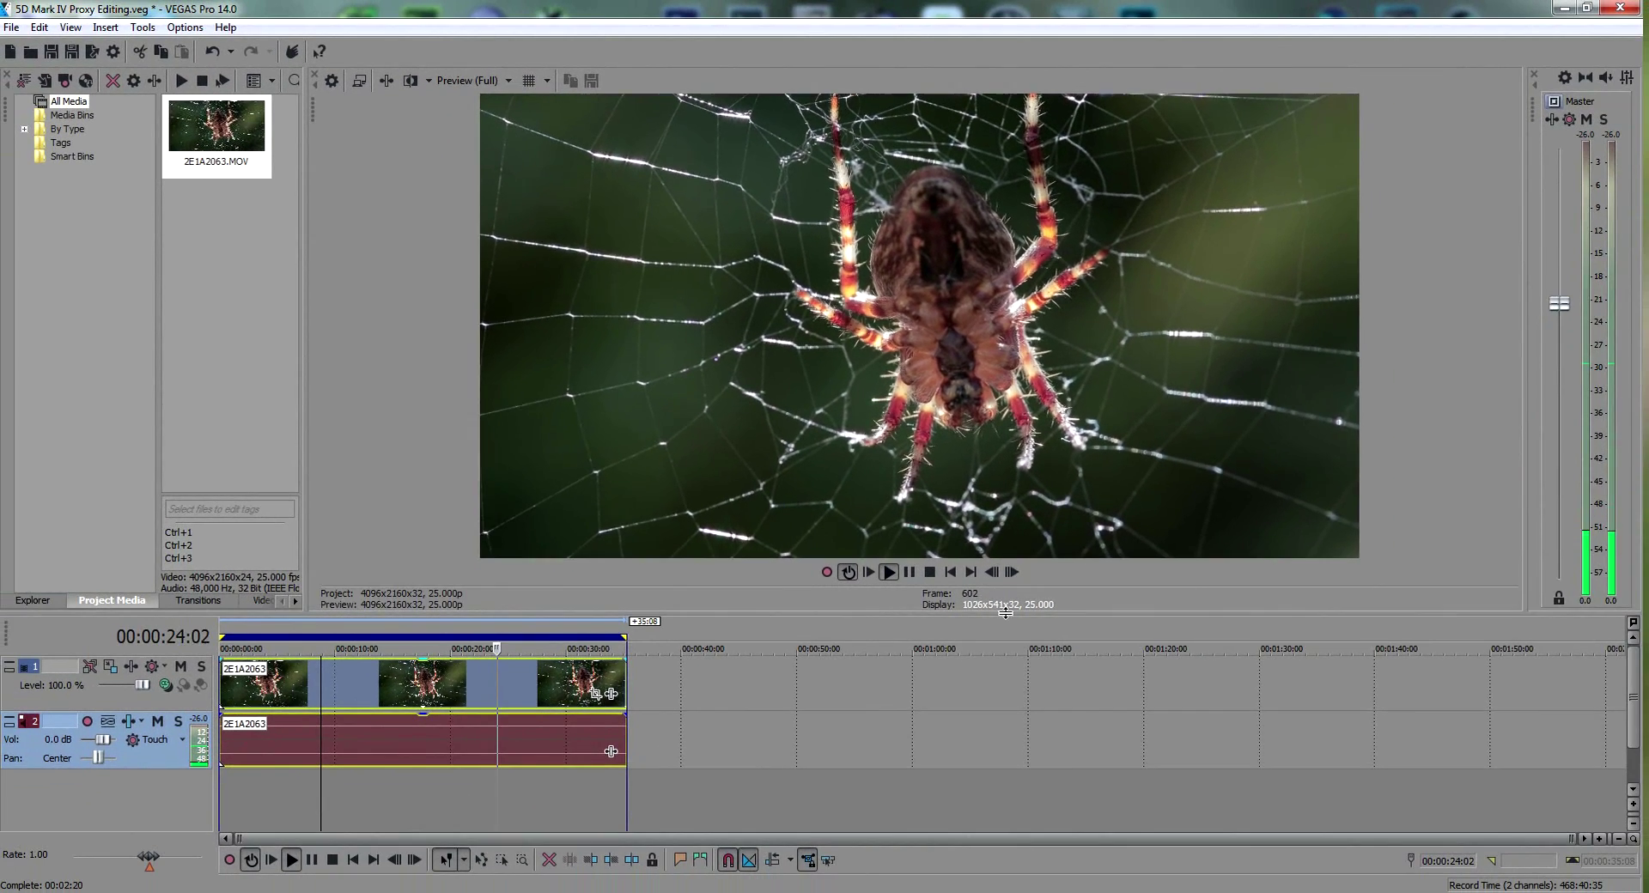
Step: Enlarge the video preview area and bring the proxy folder window over it
{"action": "left_click_drag", "start_coordinate": [1006, 613], "coordinate": [1006, 670]}
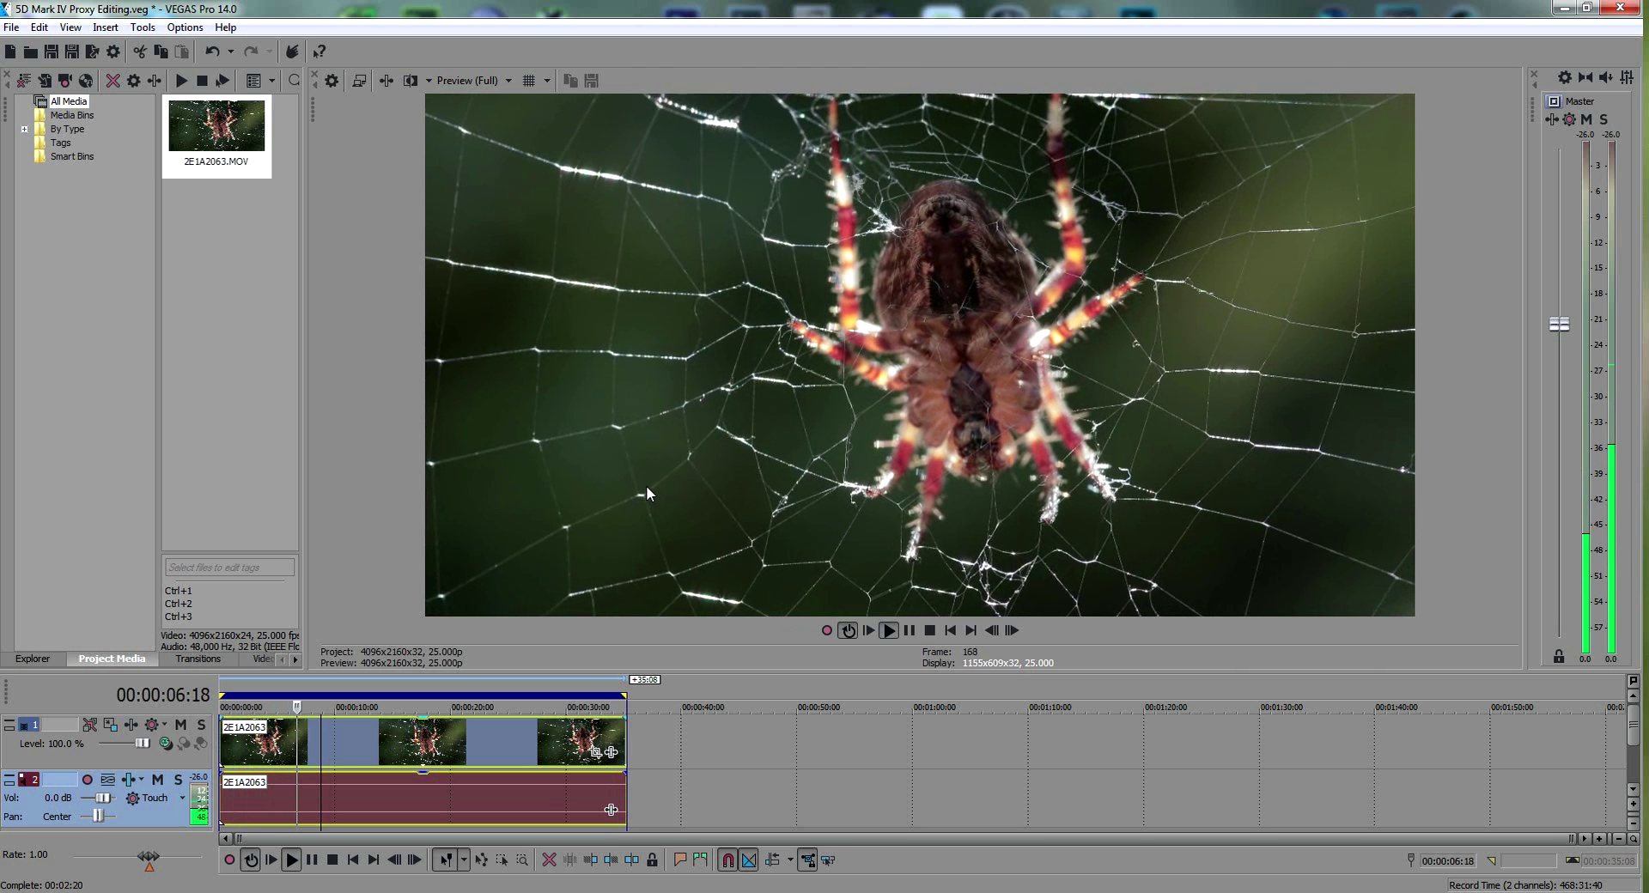
{"action": "left_click_drag", "start_coordinate": [1648, 170], "coordinate": [762, 159]}
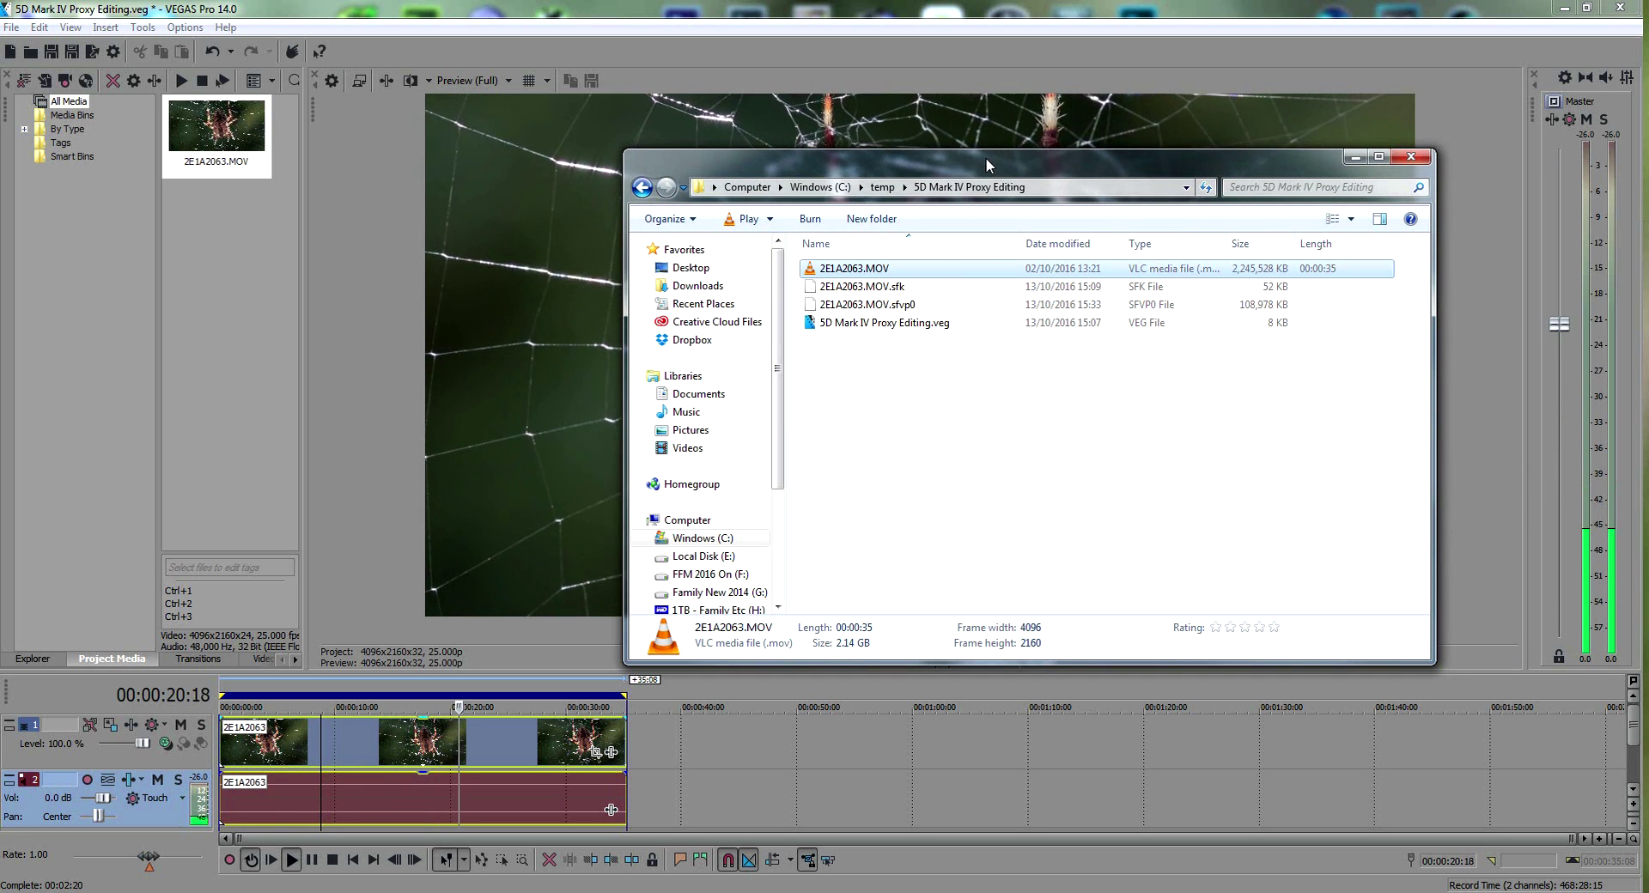
Step: Reposition the proxy folder window slightly lower, then up and to the left
{"action": "left_click_drag", "start_coordinate": [986, 157], "coordinate": [986, 181]}
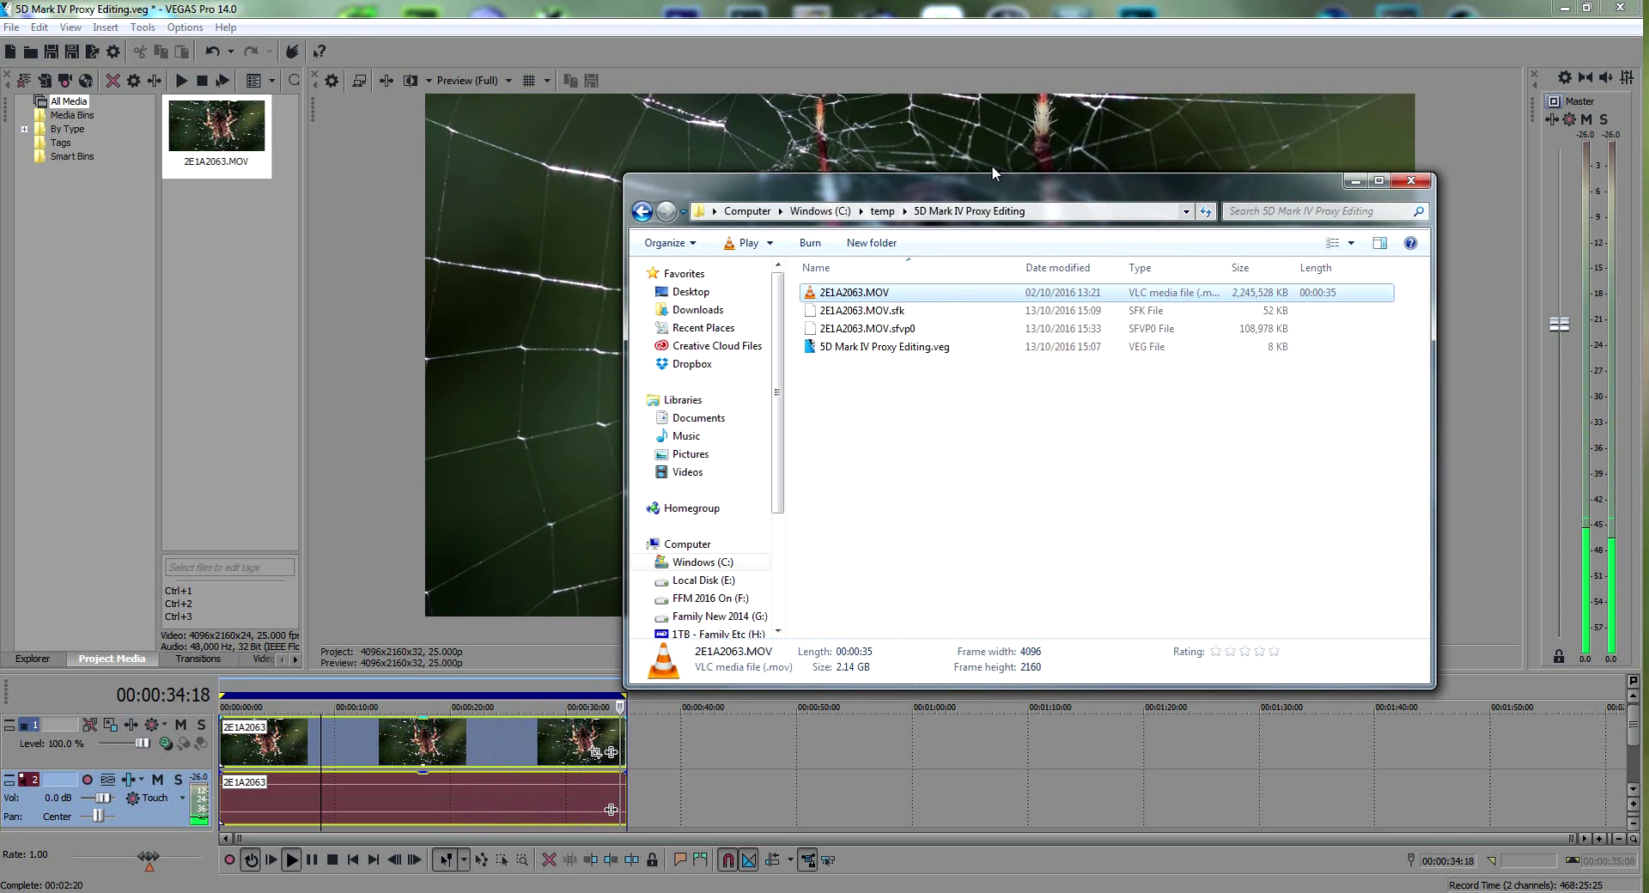
{"action": "left_click_drag", "start_coordinate": [992, 172], "coordinate": [866, 106]}
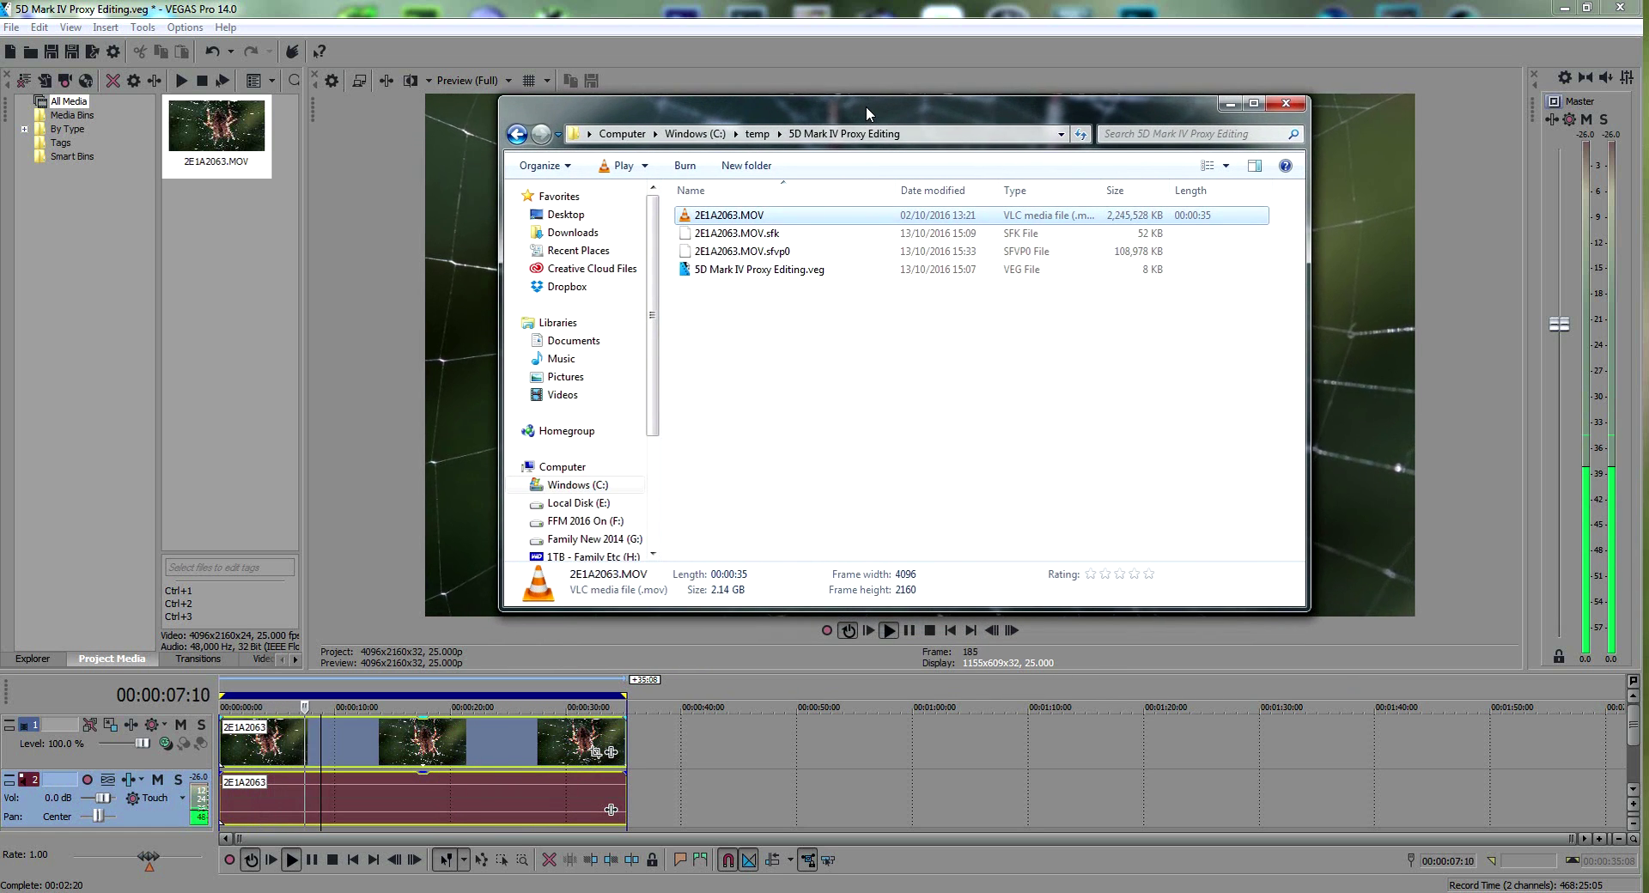